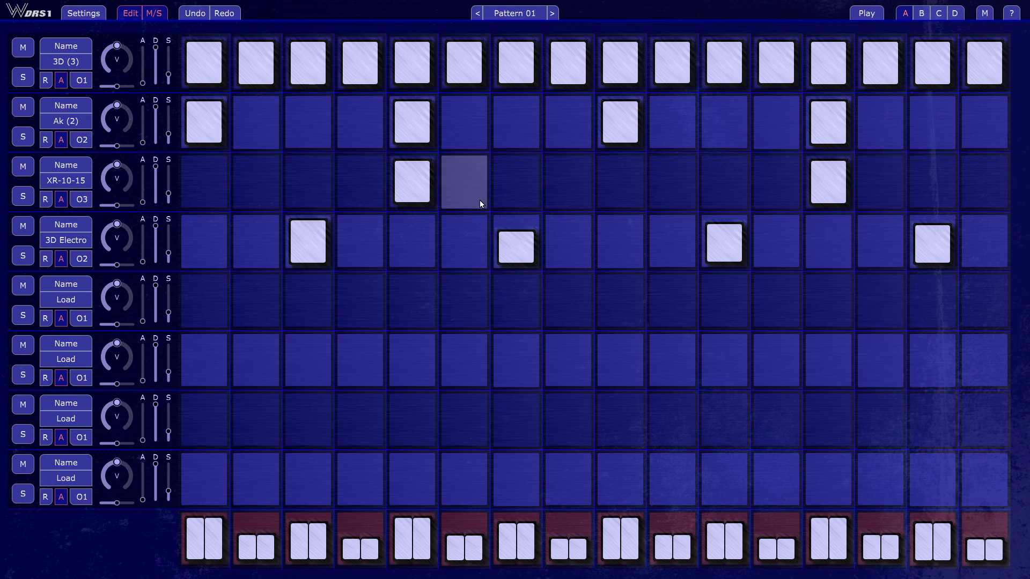
# Switch to Studio One and open the Wusik DRS1 interface in a window instead of fullscreen
pyautogui.hotkey('alt', 'Tab')
pyautogui.hotkey('alt', 'Tab')
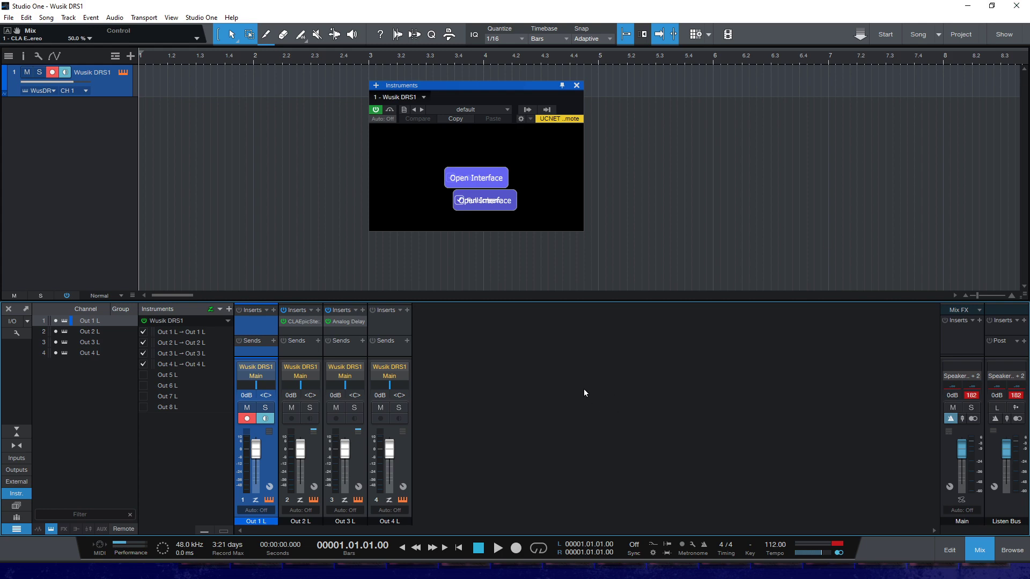
pyautogui.hotkey('alt', 'Tab')
pyautogui.click(444, 452)
pyautogui.click(563, 567)
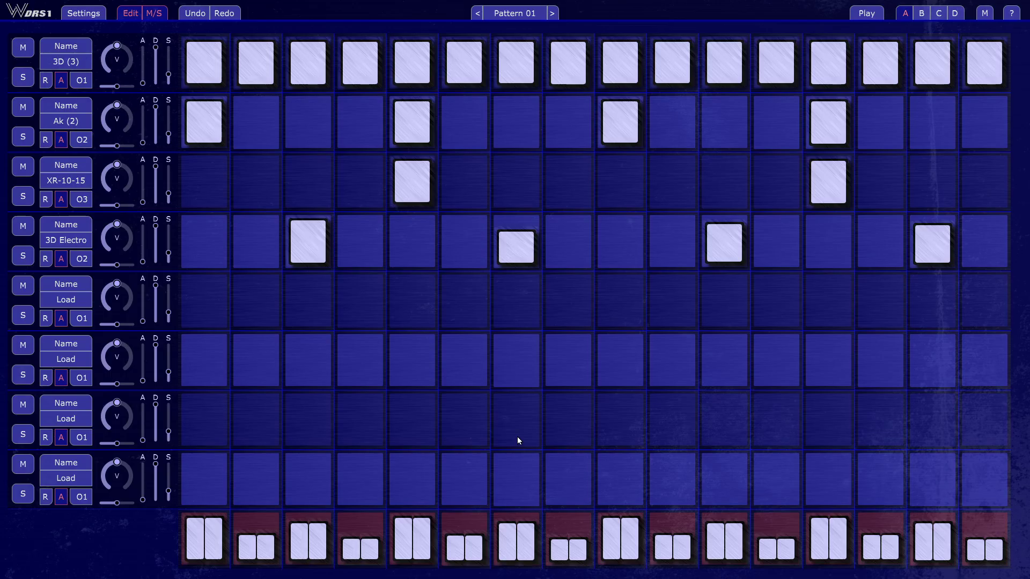
pyautogui.click(614, 5)
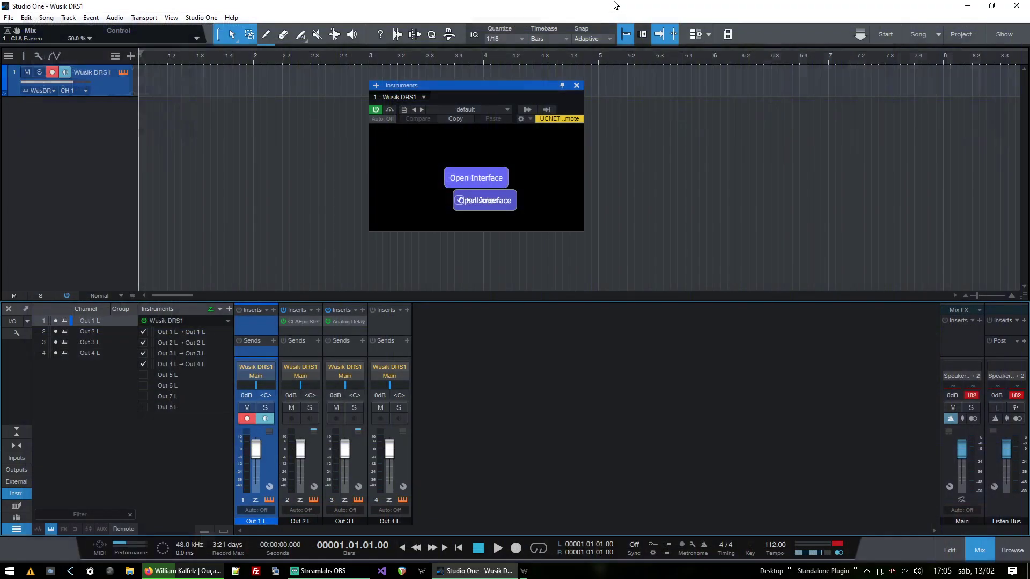
pyautogui.click(488, 180)
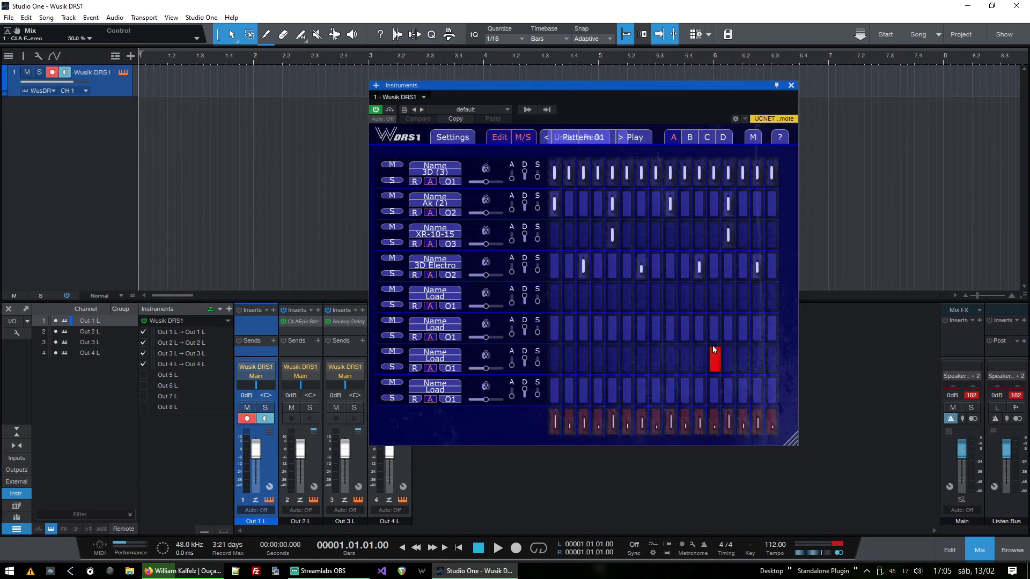
# Enlarge the Wusik DRS1 plugin window until the whole step grid is readable and reposition it over the arrangement
pyautogui.moveTo(623, 85); pyautogui.dragTo(316, 28)
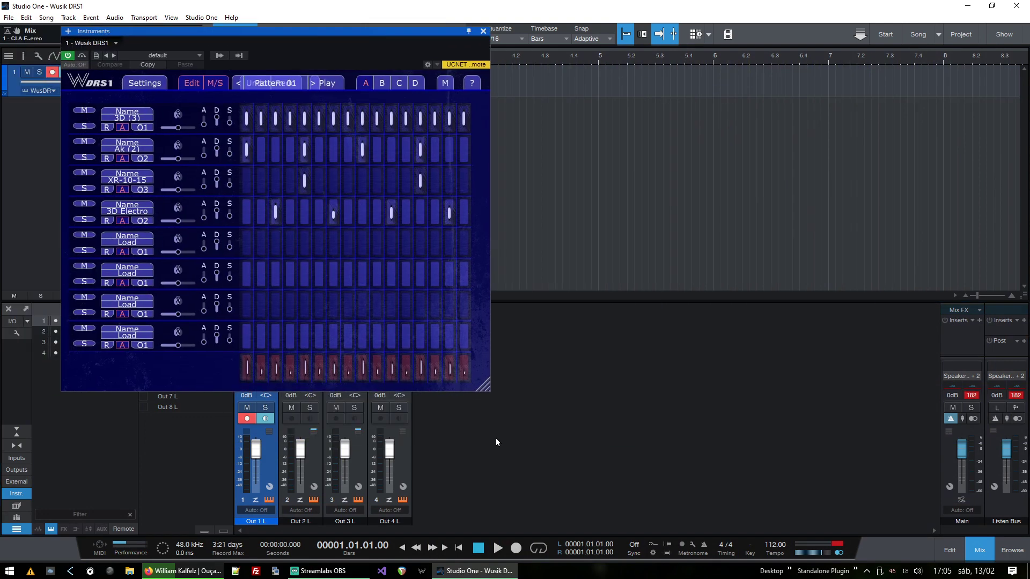
pyautogui.moveTo(486, 391); pyautogui.dragTo(773, 506)
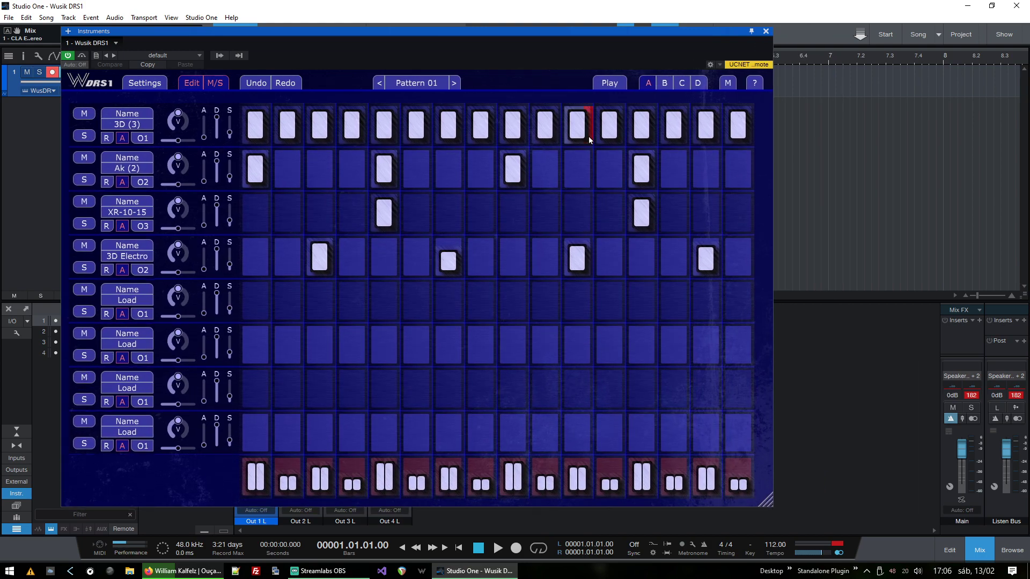
pyautogui.moveTo(498, 33); pyautogui.dragTo(556, 29)
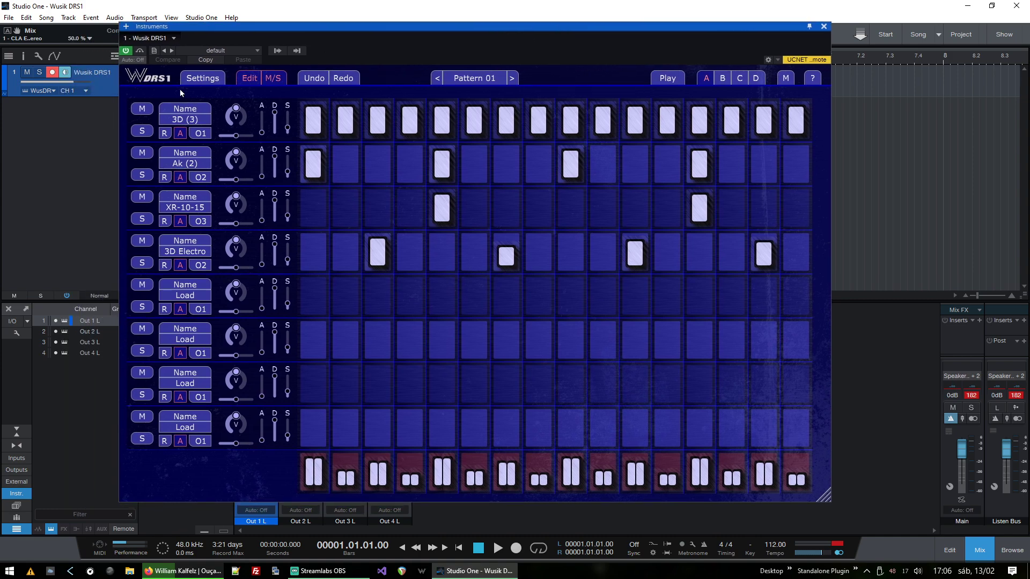
# Turn Fullscreen back on in the drum sequencer's Global Settings
pyautogui.click(204, 79)
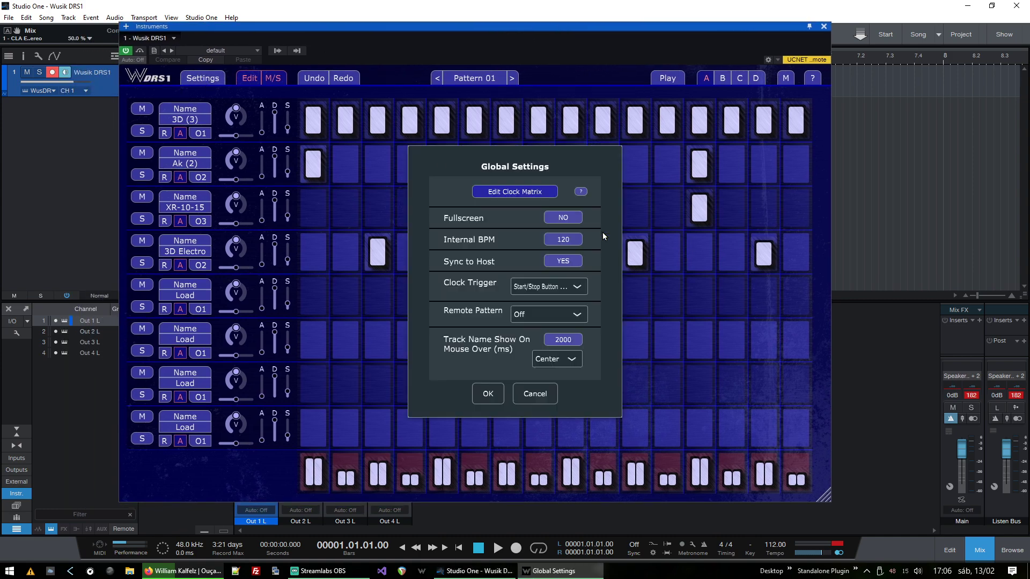
pyautogui.click(565, 221)
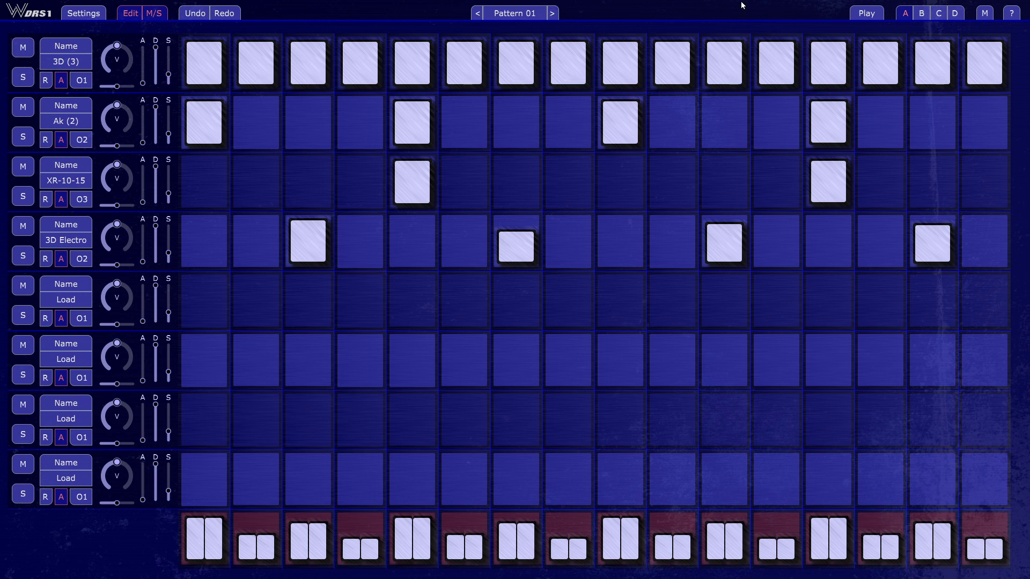
# Play Pattern 01 and stop it, then display variation B
pyautogui.click(864, 18)
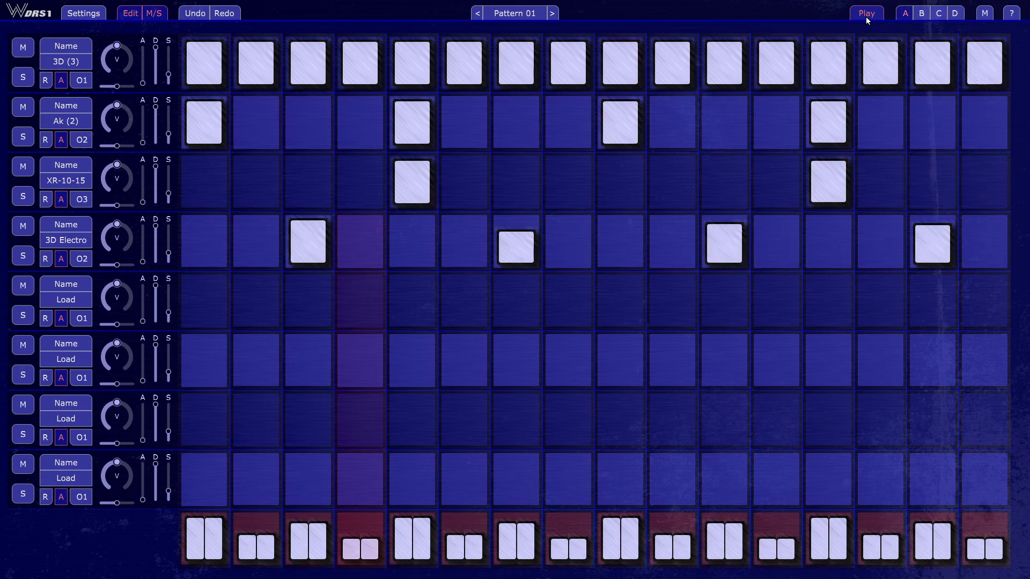
pyautogui.click(865, 18)
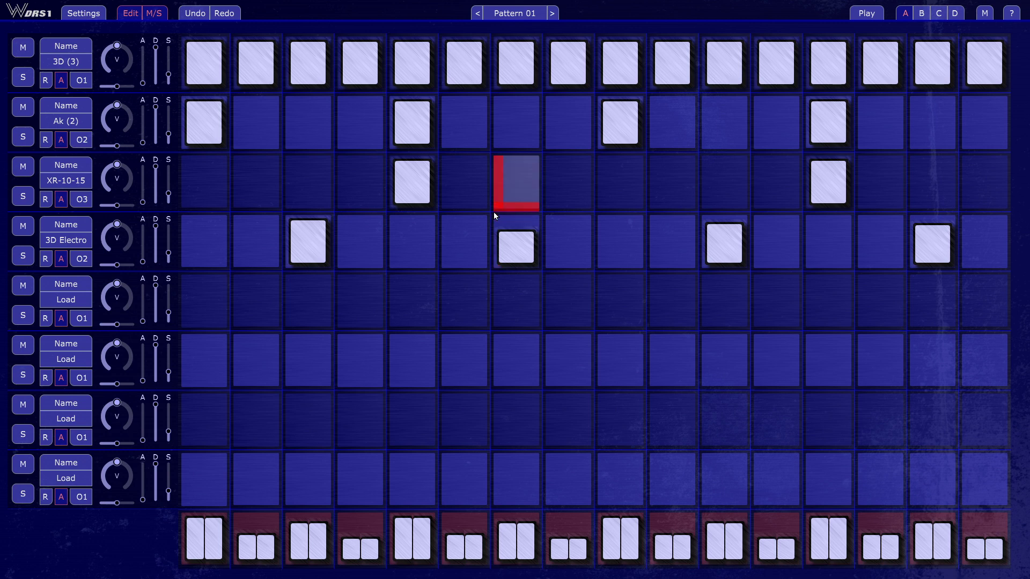
pyautogui.click(921, 14)
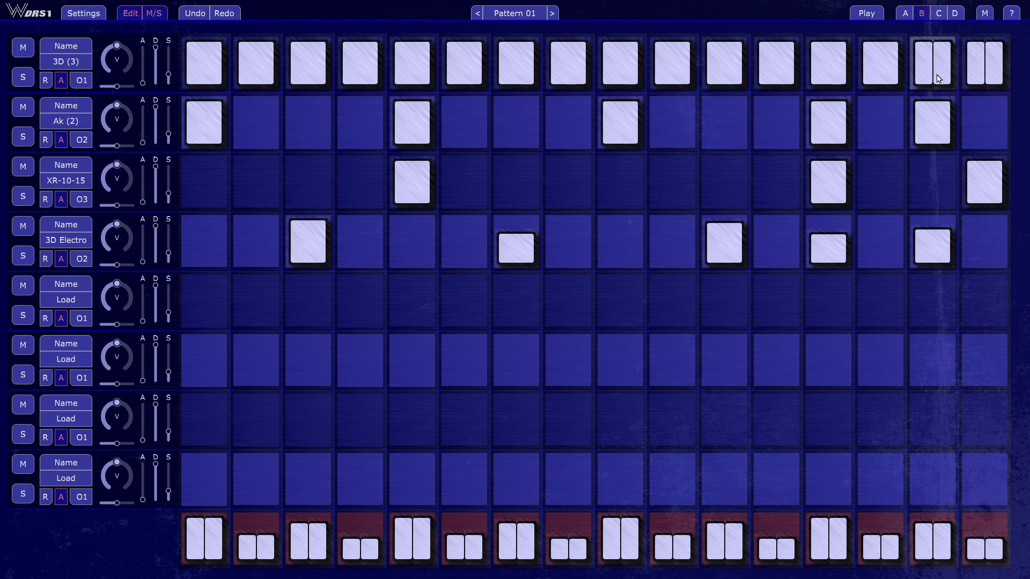
# Solo the 3D (3) track, play Pattern 01 through its variations and stop playback
pyautogui.click(23, 78)
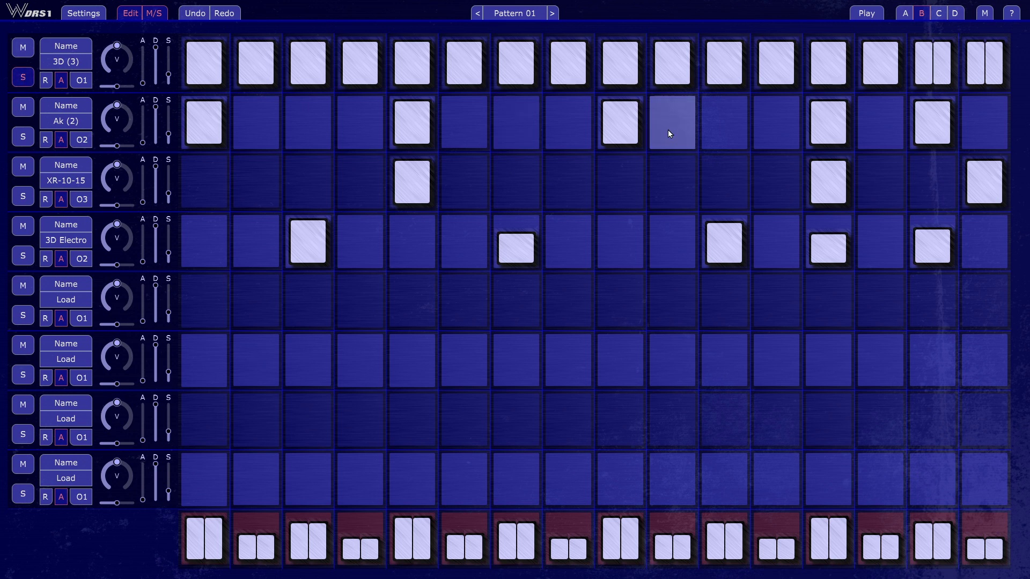
pyautogui.click(867, 13)
pyautogui.click(906, 13)
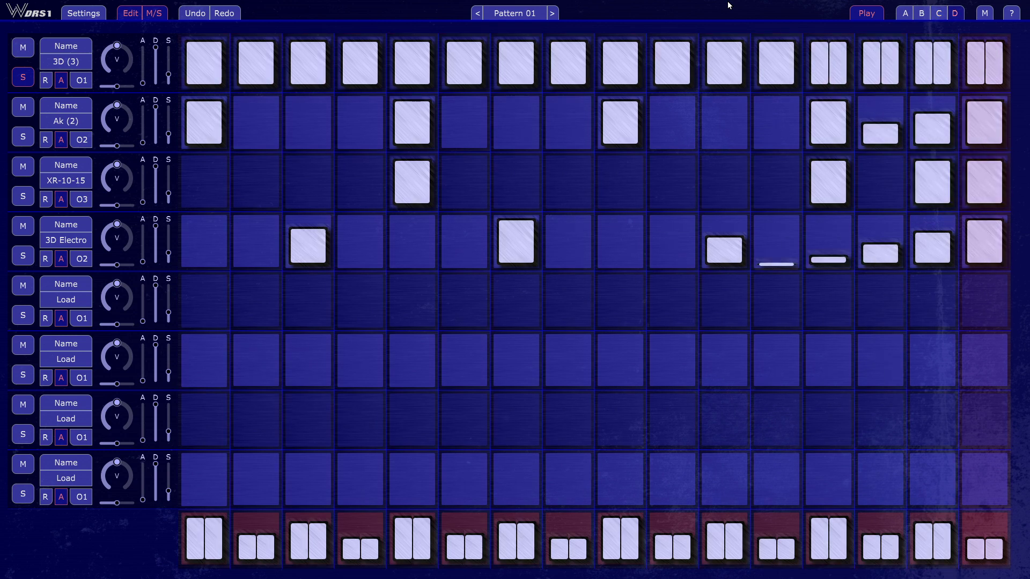
pyautogui.click(867, 13)
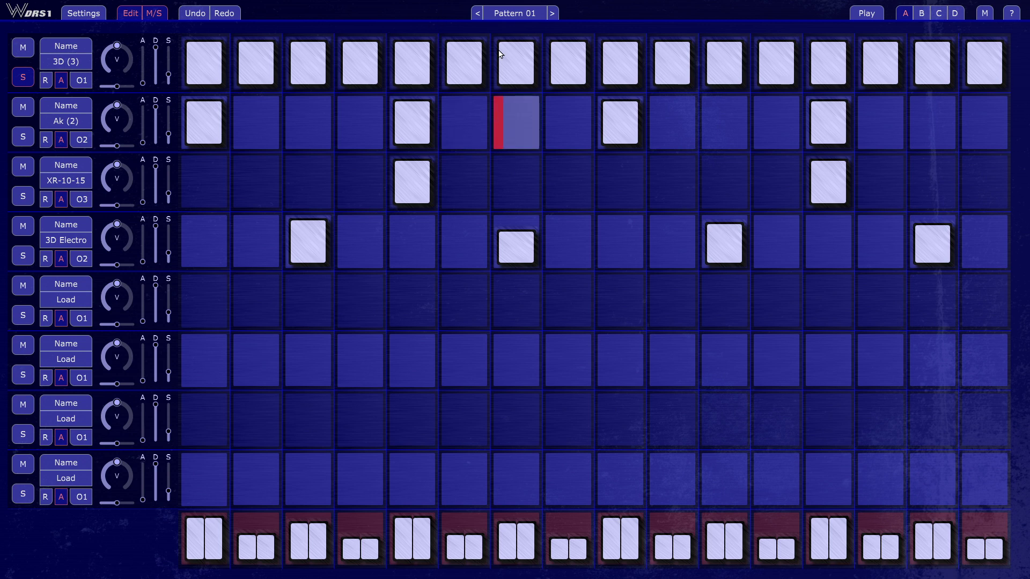
# Check the output choices of the 3D (3) track and the plugin's output channels in the Studio One mixer, then reopen the fullscreen interface
pyautogui.click(85, 85)
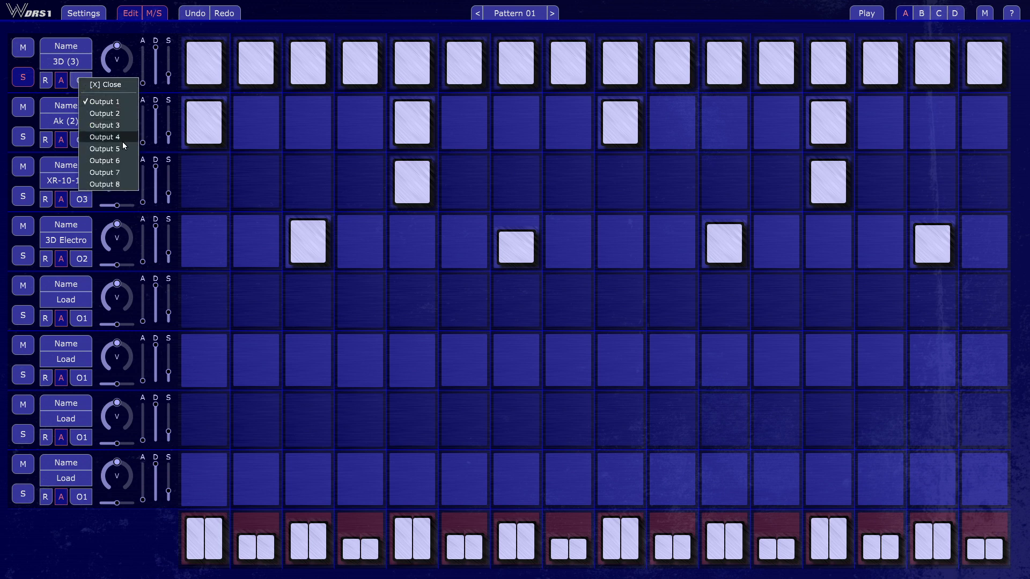
pyautogui.click(415, 3)
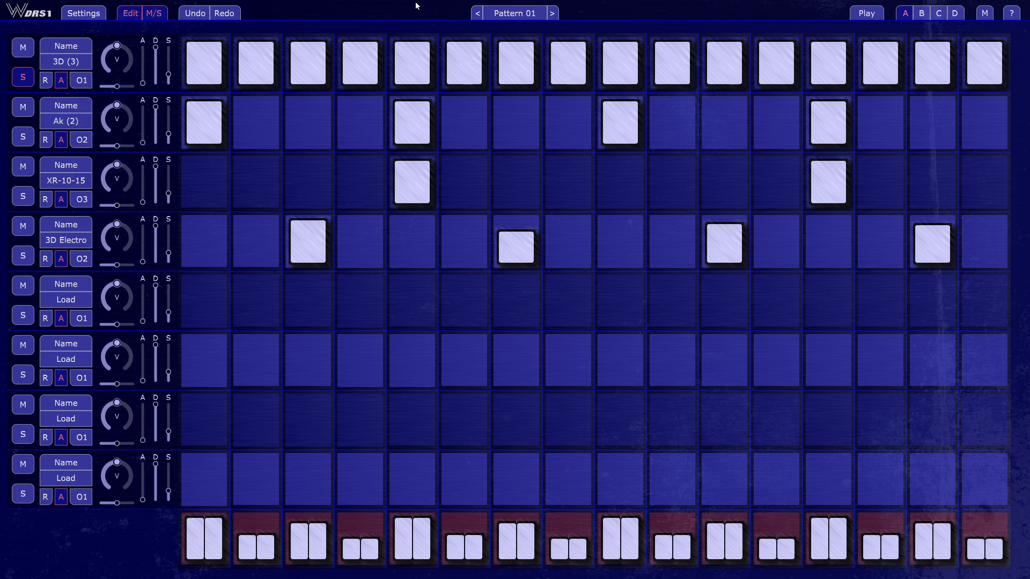
pyautogui.hotkey('alt', 'Tab')
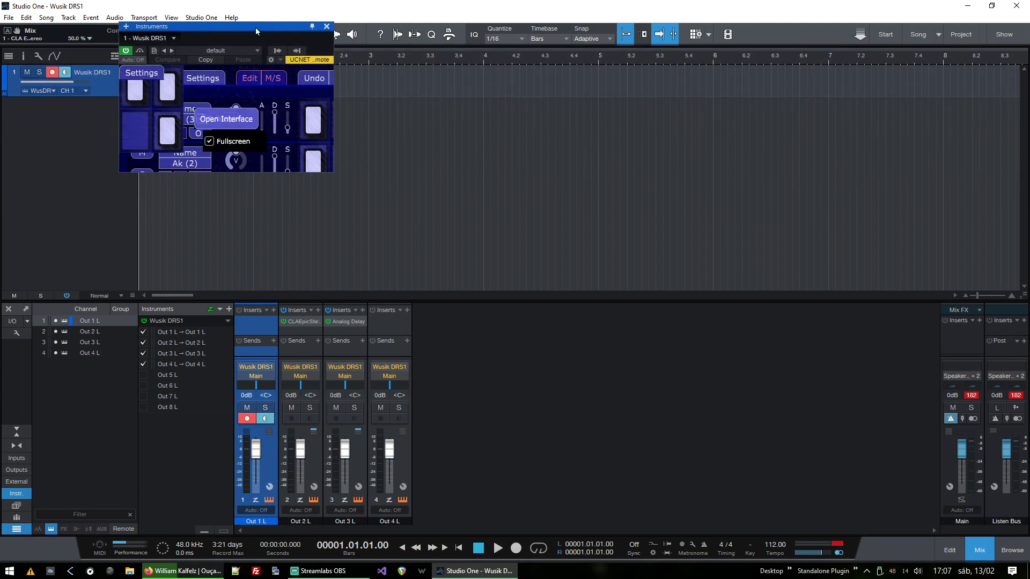
pyautogui.moveTo(255, 27); pyautogui.dragTo(640, 75)
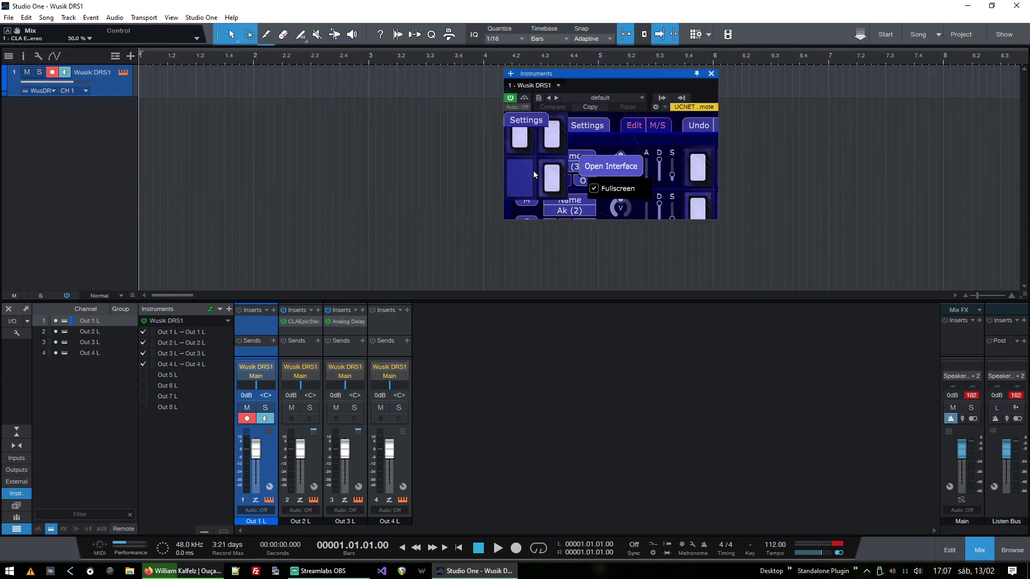
pyautogui.moveTo(599, 75); pyautogui.dragTo(579, 179)
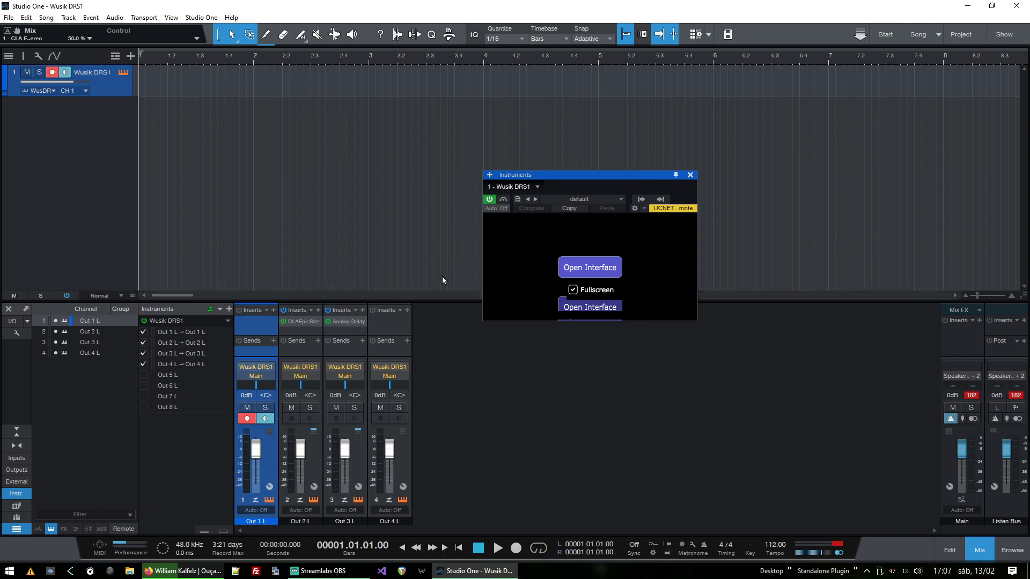
pyautogui.click(590, 267)
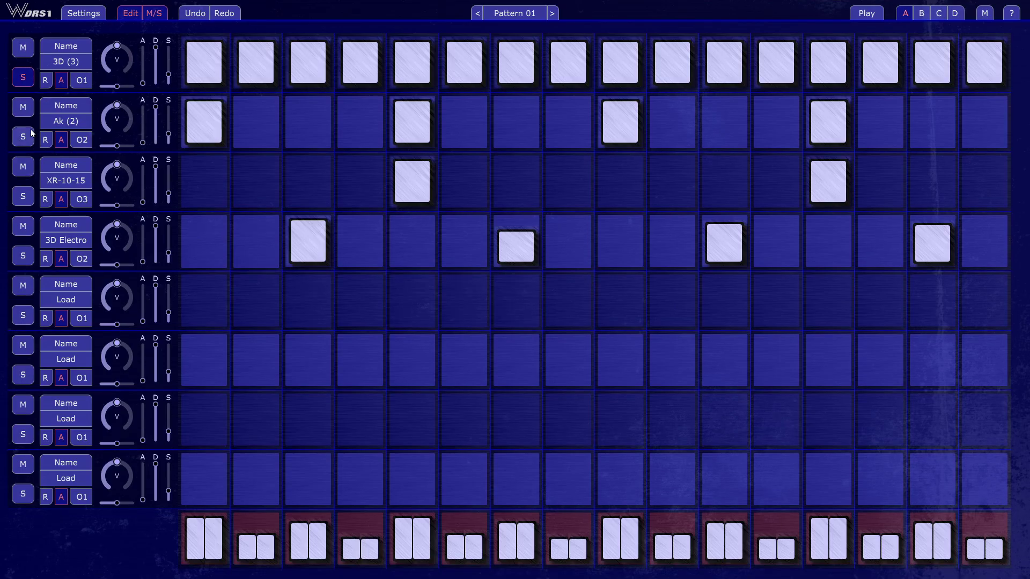
# Try soloing the XR-10-15 and Ak (2) tracks in turn, ending with only 3D Electro soloed
pyautogui.click(28, 197)
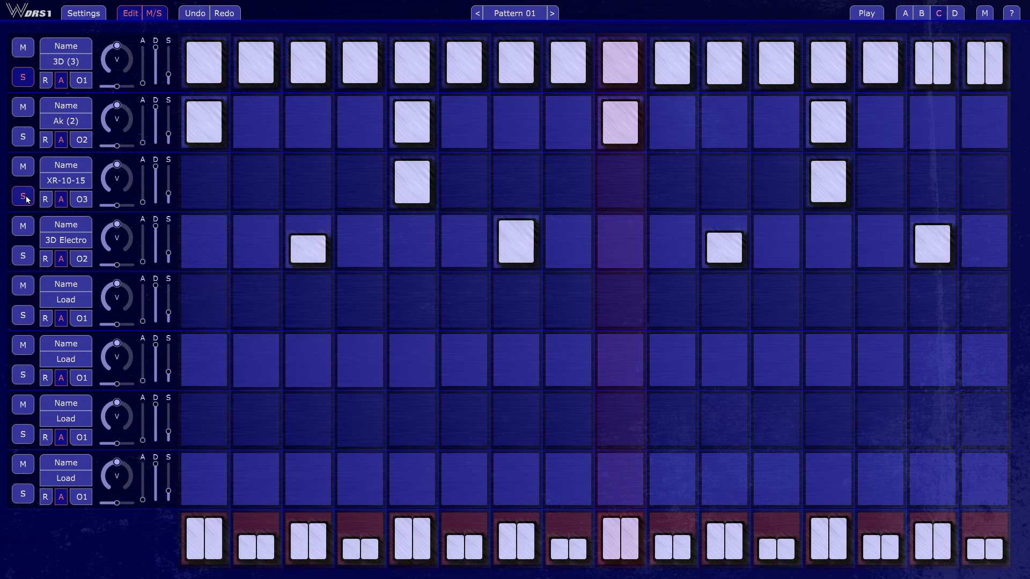
pyautogui.click(31, 142)
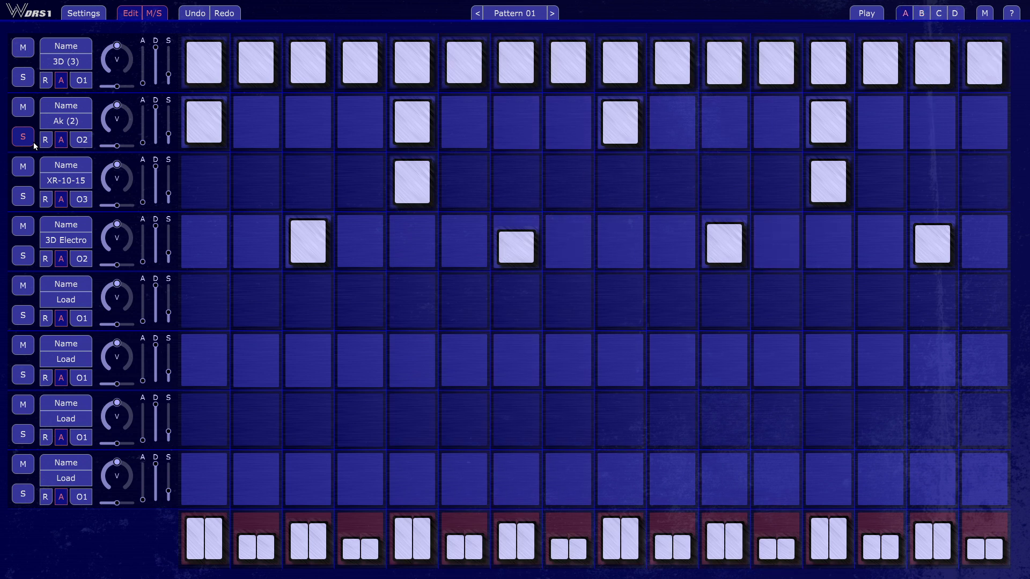
pyautogui.click(31, 140)
pyautogui.click(23, 260)
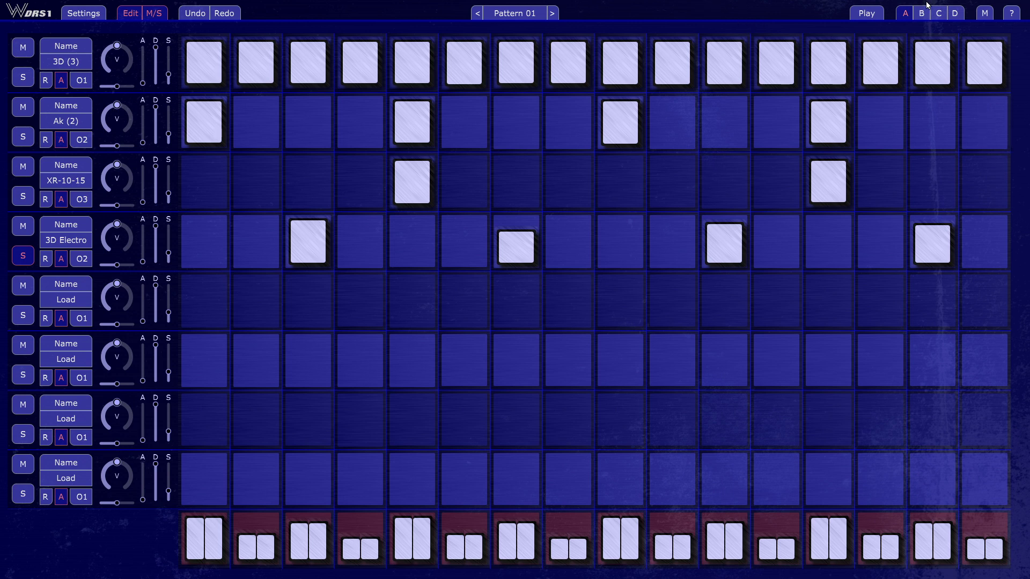
# Turn on the global M mode and play Pattern 01 with only the XR-10-15 track soloed
pyautogui.click(982, 16)
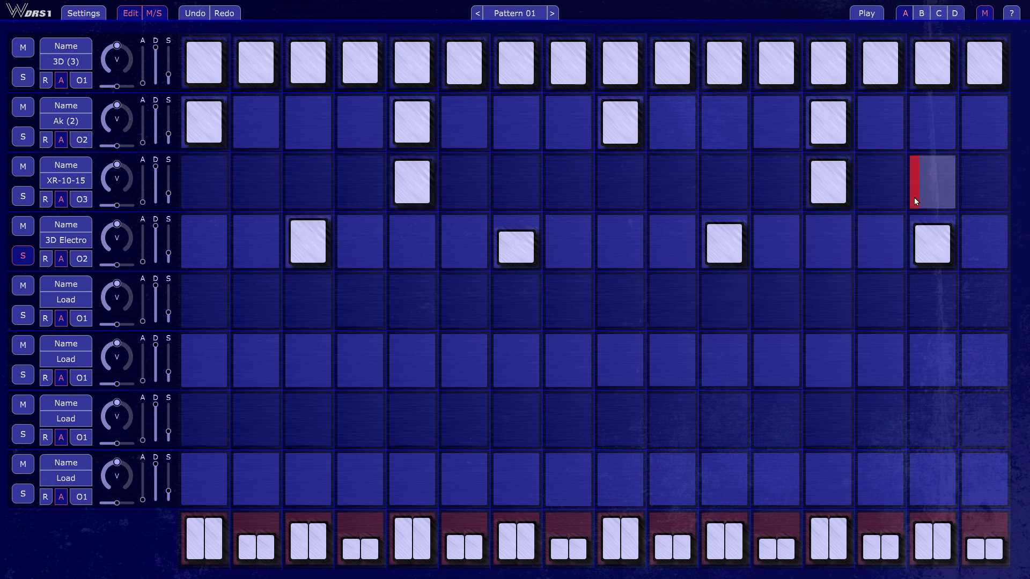
pyautogui.click(27, 196)
pyautogui.click(863, 15)
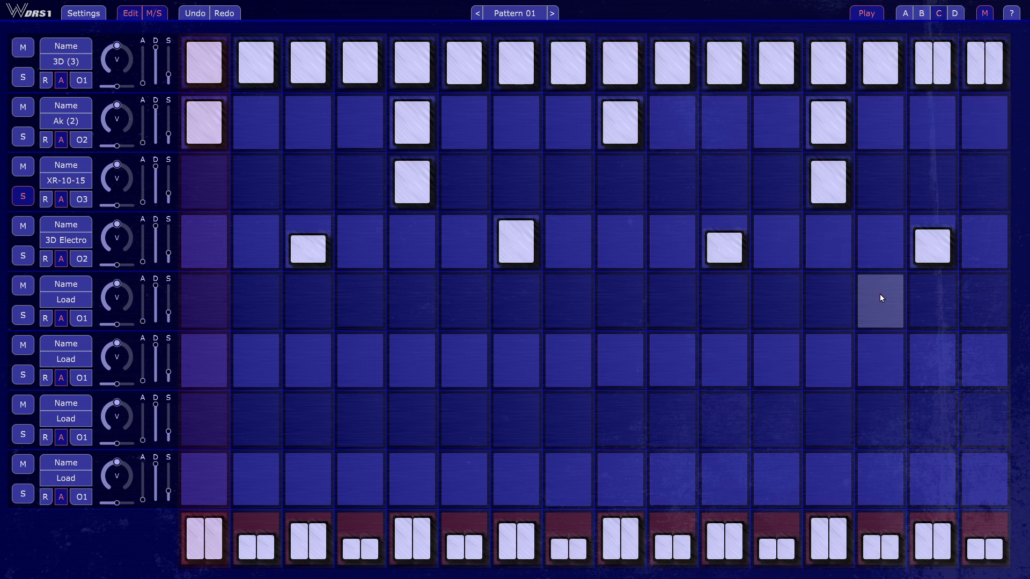
# Add a low hit on step 8 and a full-height single hit on step 10 of the XR-10-15 track, then turn the global M mode off
pyautogui.click(574, 208)
pyautogui.click(677, 206)
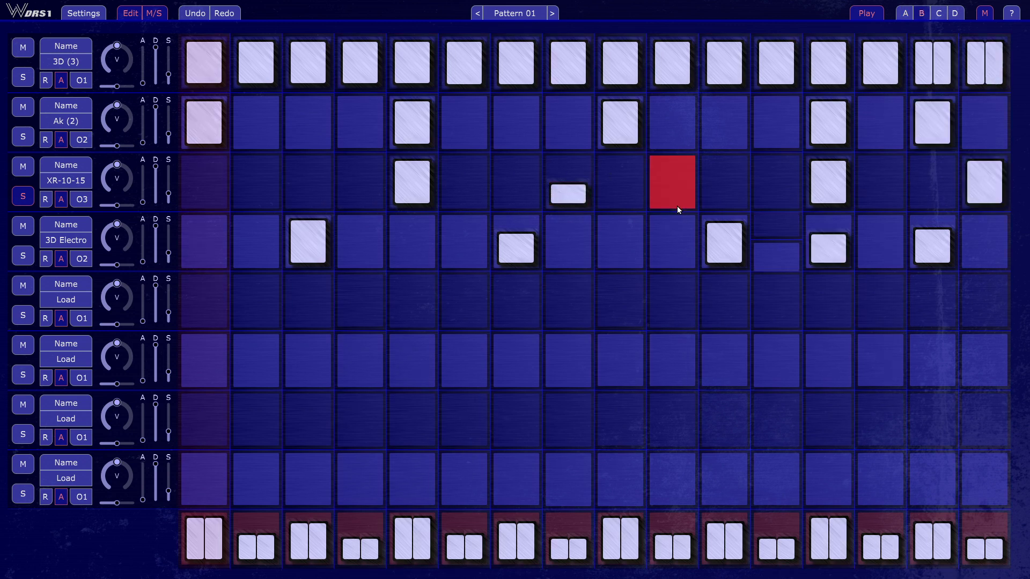
pyautogui.click(710, 195)
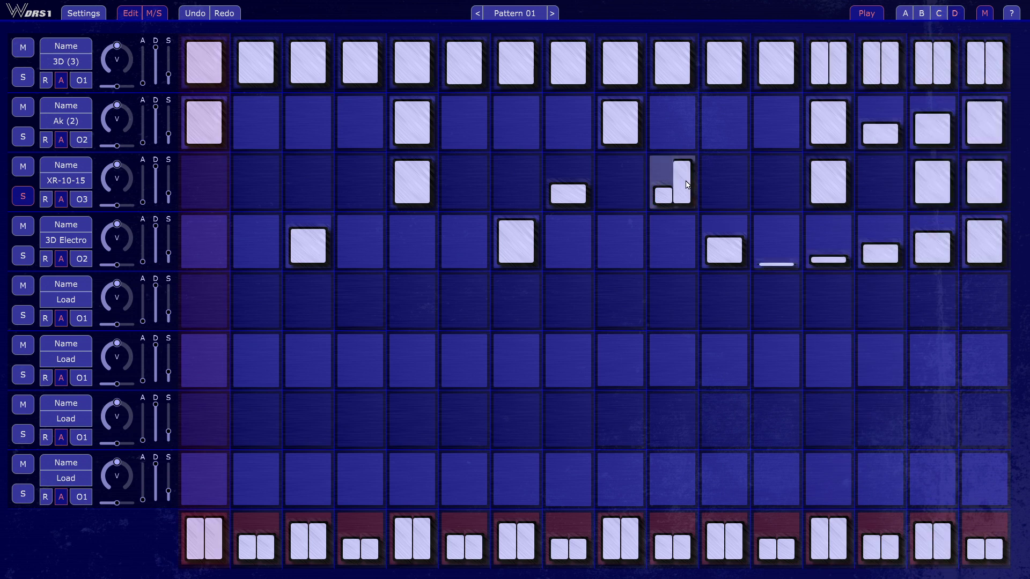
pyautogui.click(683, 184)
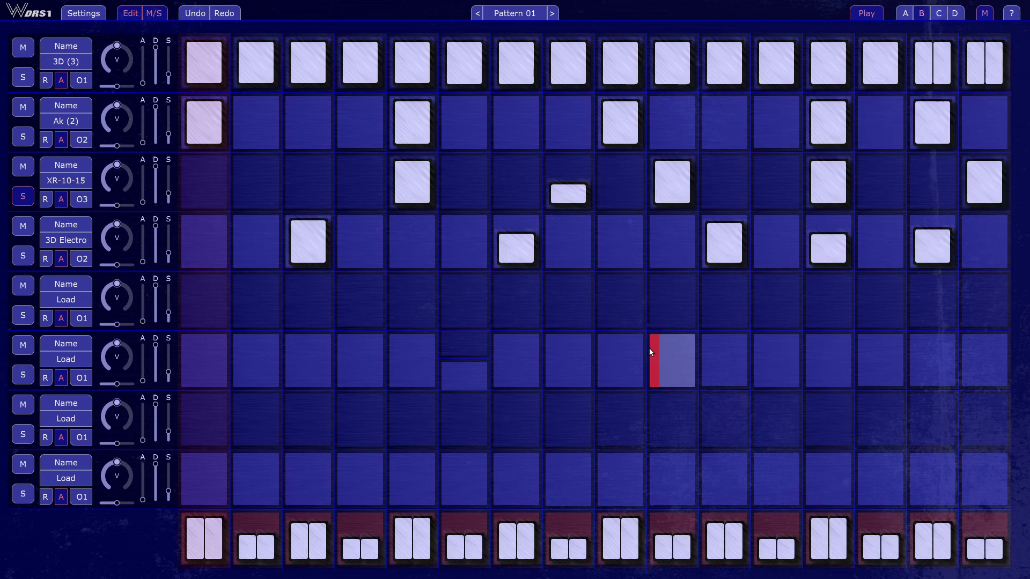
pyautogui.click(933, 13)
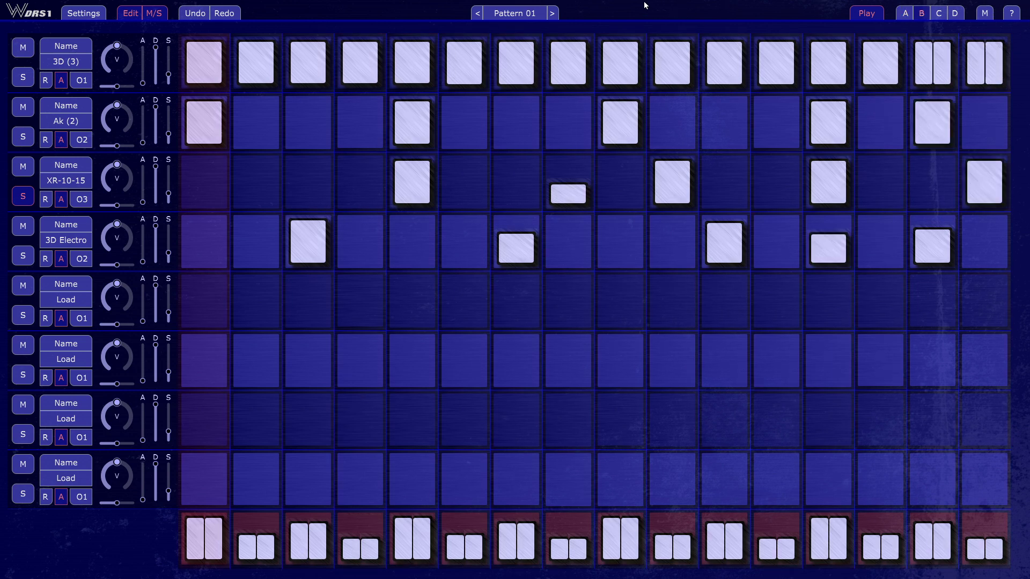
# Switch to Pattern 02 and review its Pattern Options, then cancel the dialog
pyautogui.press('space')
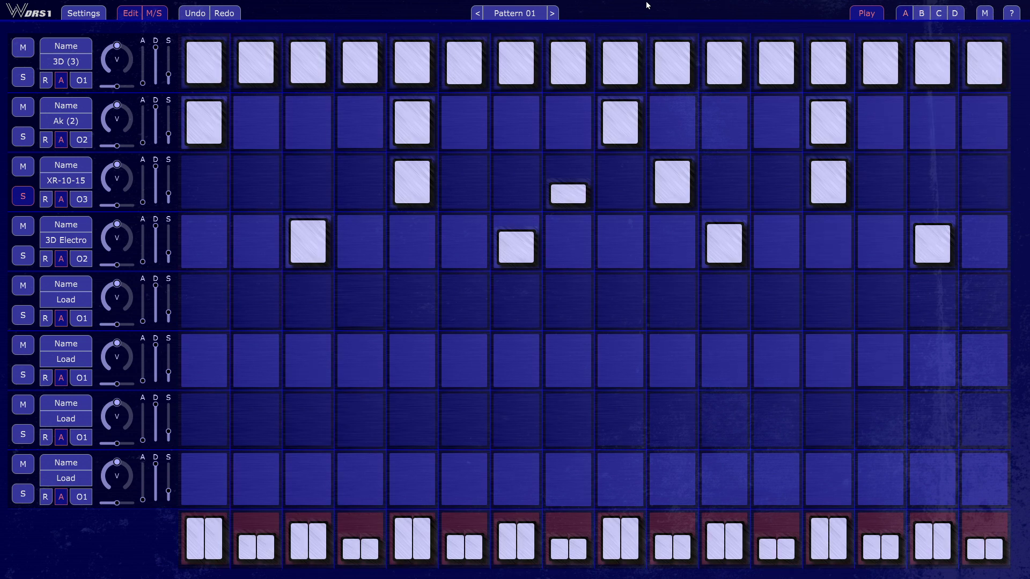
pyautogui.click(553, 17)
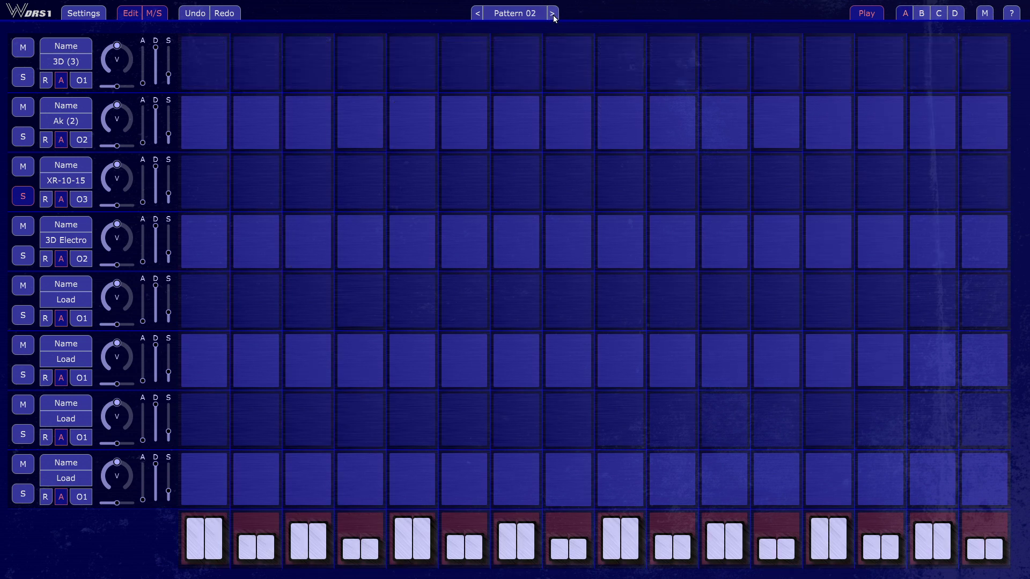
pyautogui.click(518, 14)
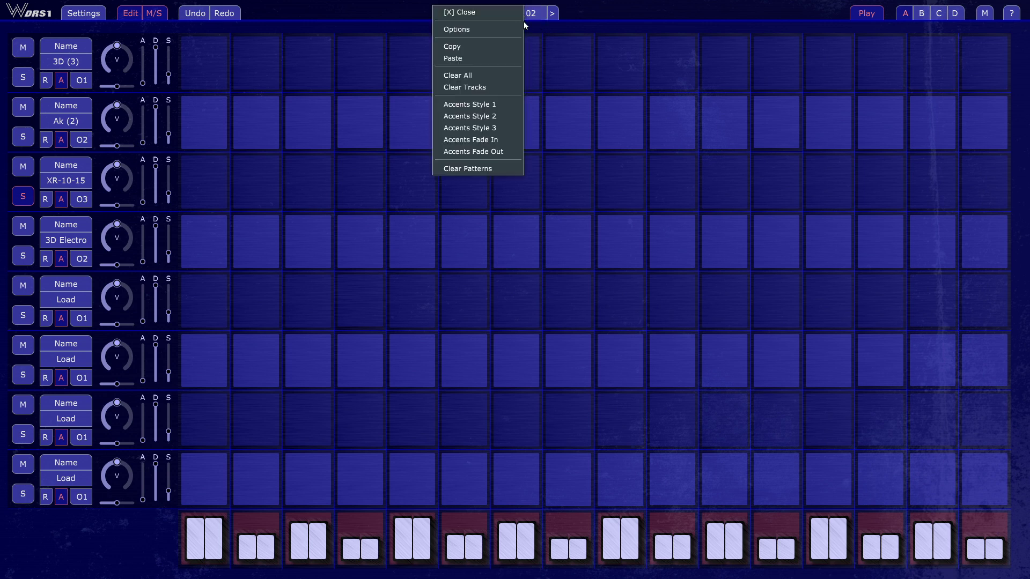
pyautogui.click(492, 31)
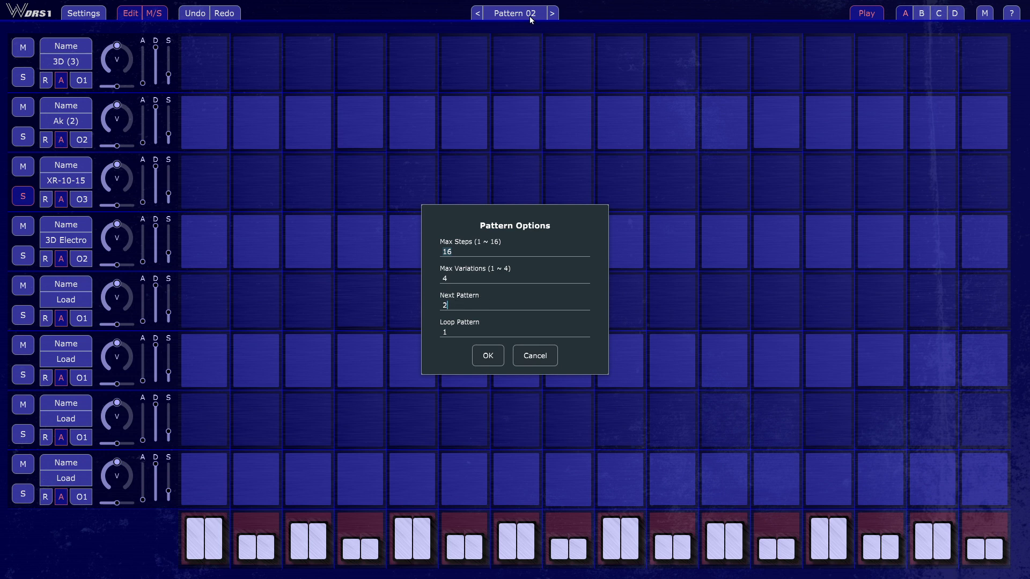
pyautogui.click(537, 355)
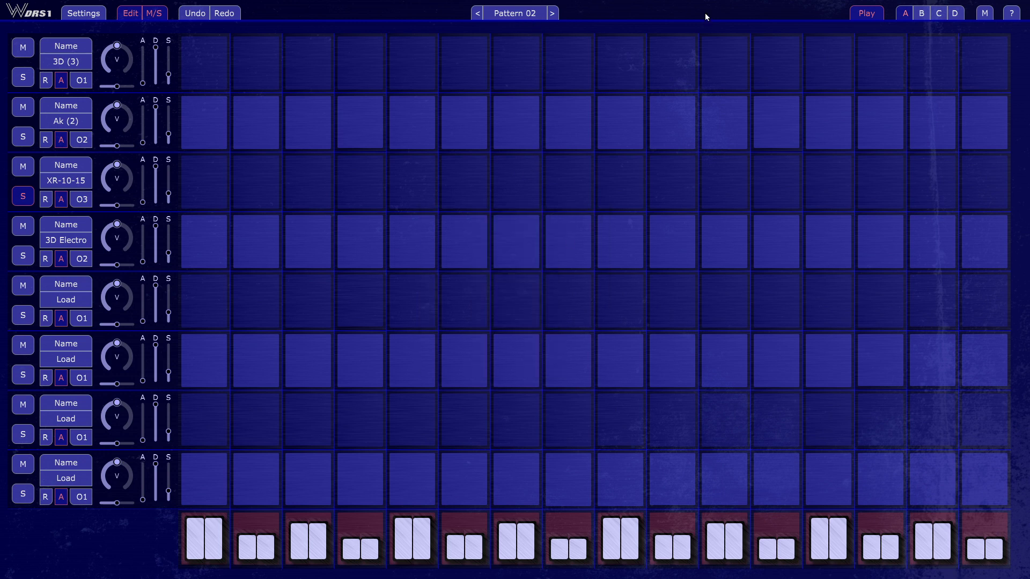
# Fill every step of the 3D (3) track with full-height hits, turn on mirror mode, and play Pattern 02 briefly with no track soloed
pyautogui.click(207, 87)
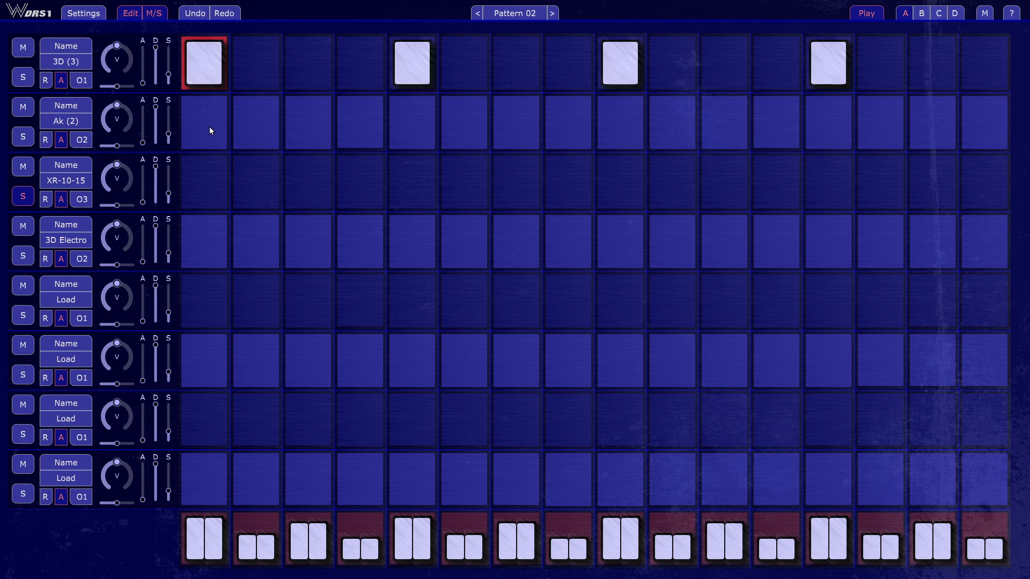
pyautogui.click(216, 163)
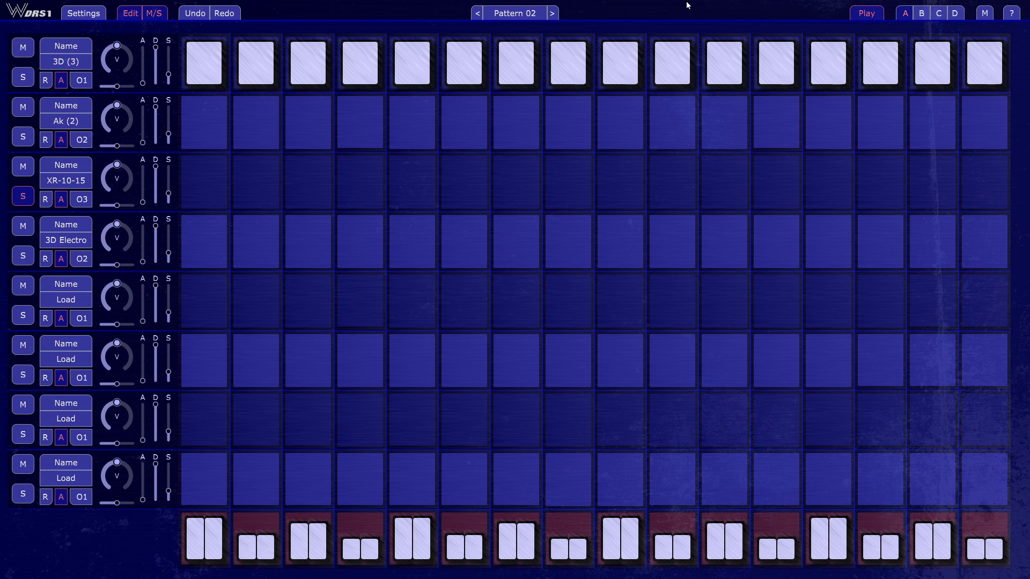
pyautogui.click(984, 18)
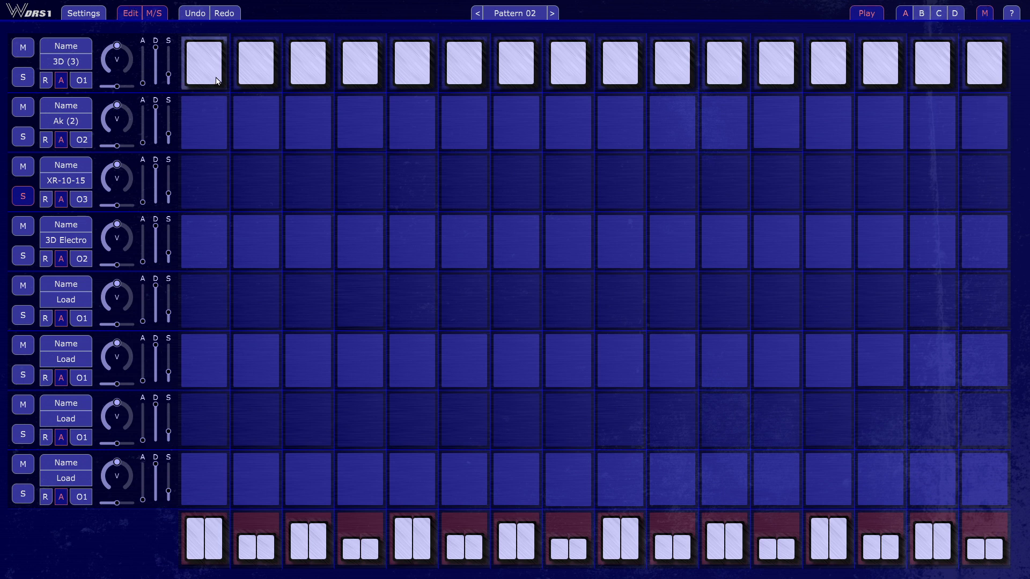
pyautogui.moveTo(203, 152); pyautogui.dragTo(233, 186)
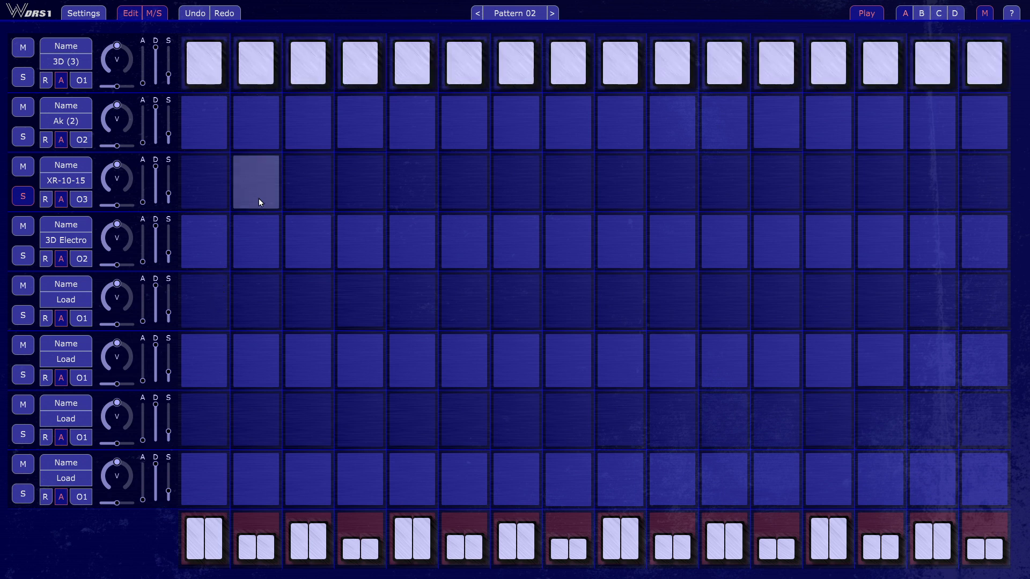
pyautogui.click(868, 8)
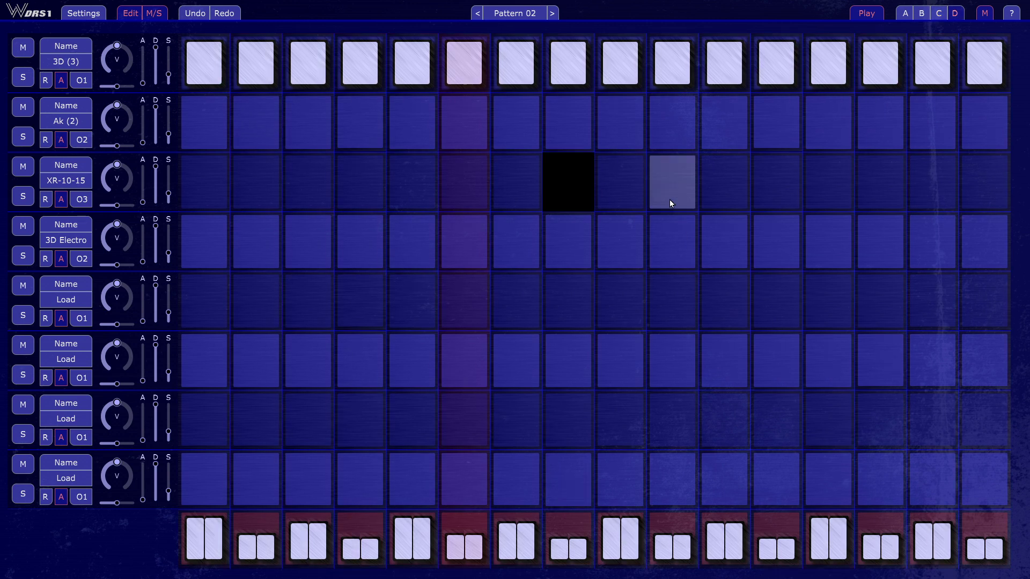
pyautogui.click(860, 14)
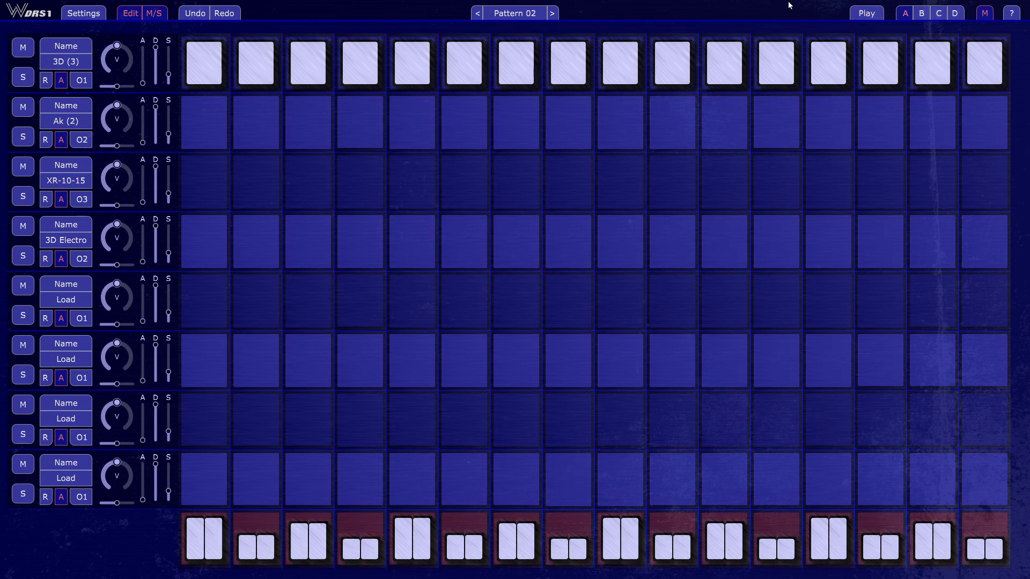
# In variation D with mirror mode off, shape the 3D (3) hits into a rising velocity ramp and split the last three steps into double hits
pyautogui.click(955, 15)
pyautogui.click(984, 14)
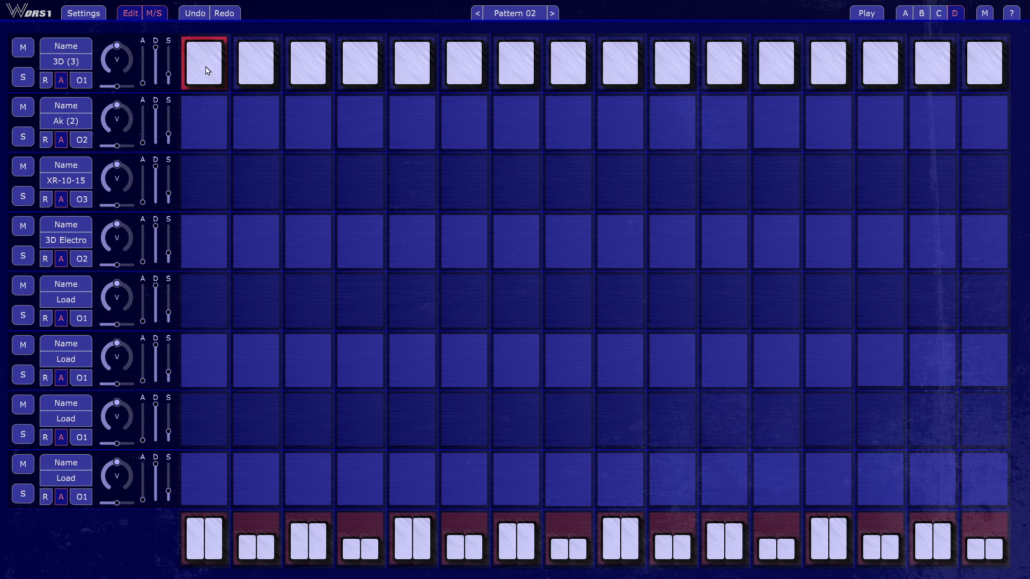
pyautogui.moveTo(212, 171); pyautogui.dragTo(204, 226)
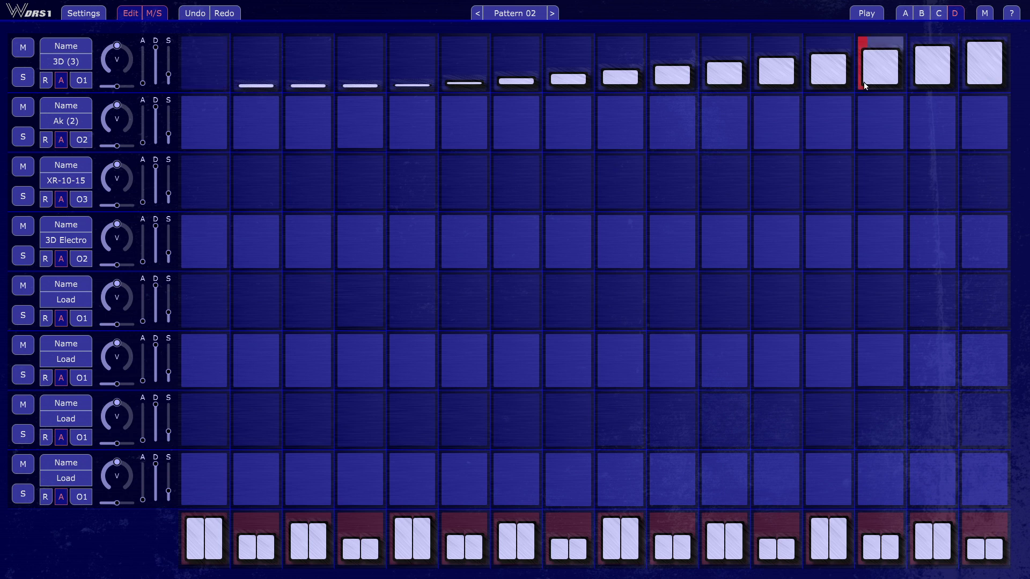
pyautogui.rightClick(888, 69)
pyautogui.rightClick(923, 69)
pyautogui.rightClick(998, 69)
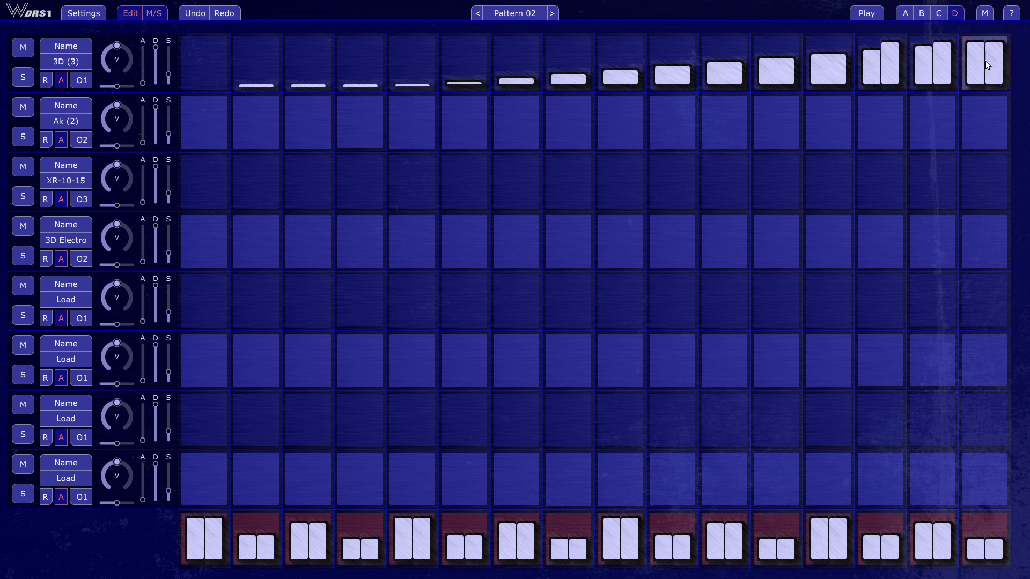
# During mirror-mode playback, add full-height hits on steps 1 and 9 of Ak (2) and steps 5 and 13 of 3D Electro and XR-10-15, then stop
pyautogui.click(856, 12)
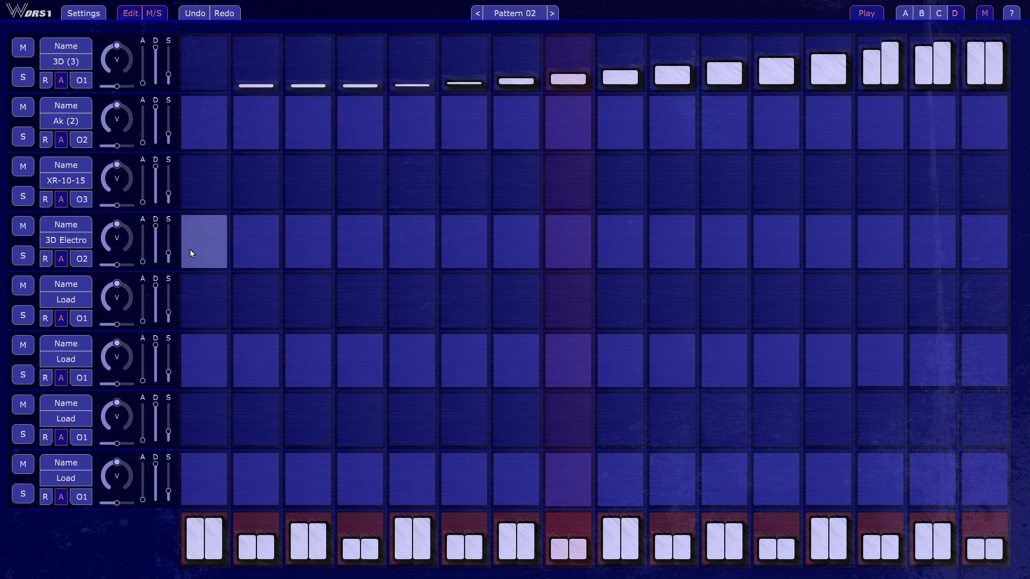
pyautogui.click(205, 124)
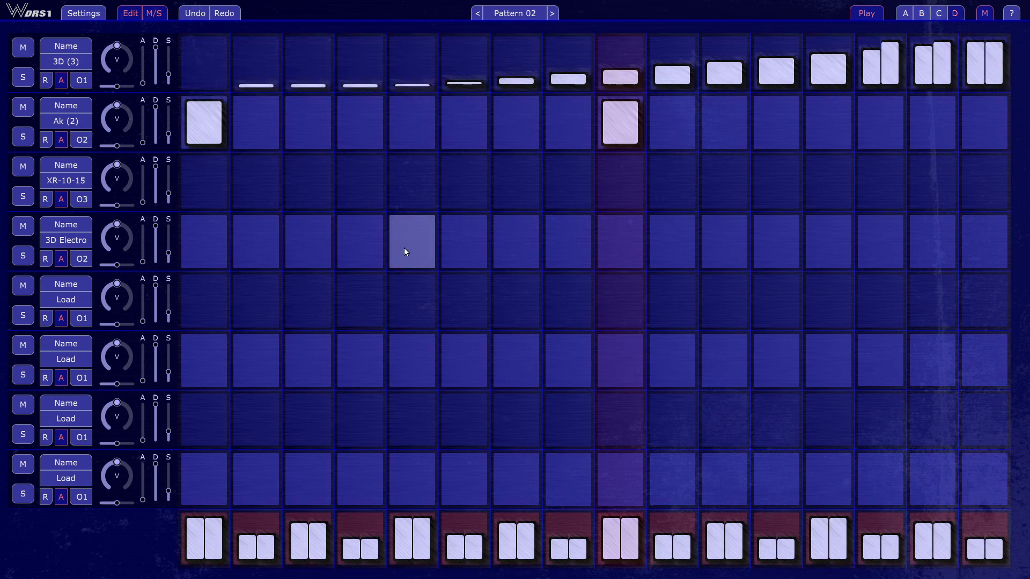
pyautogui.click(417, 257)
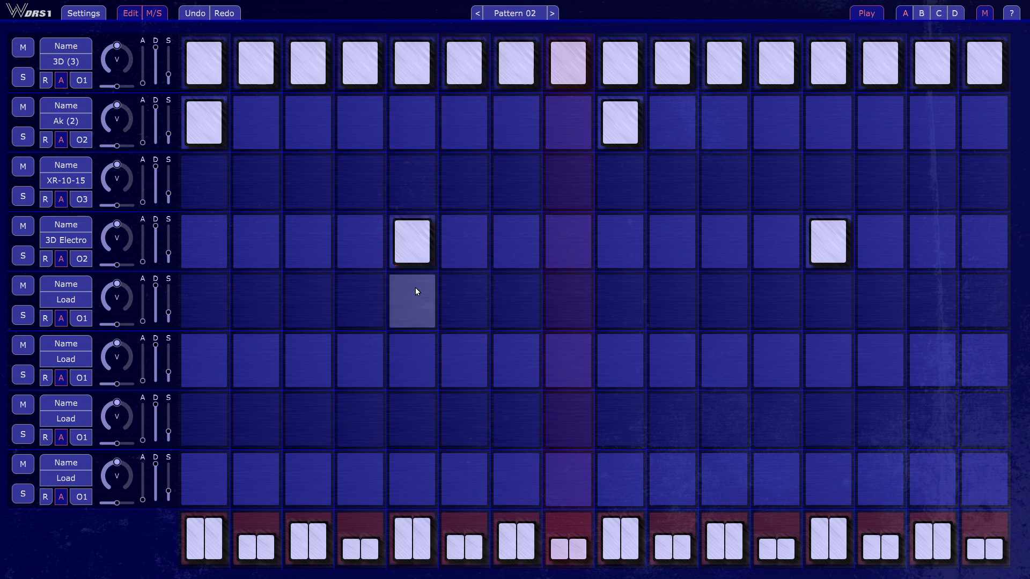
pyautogui.click(411, 187)
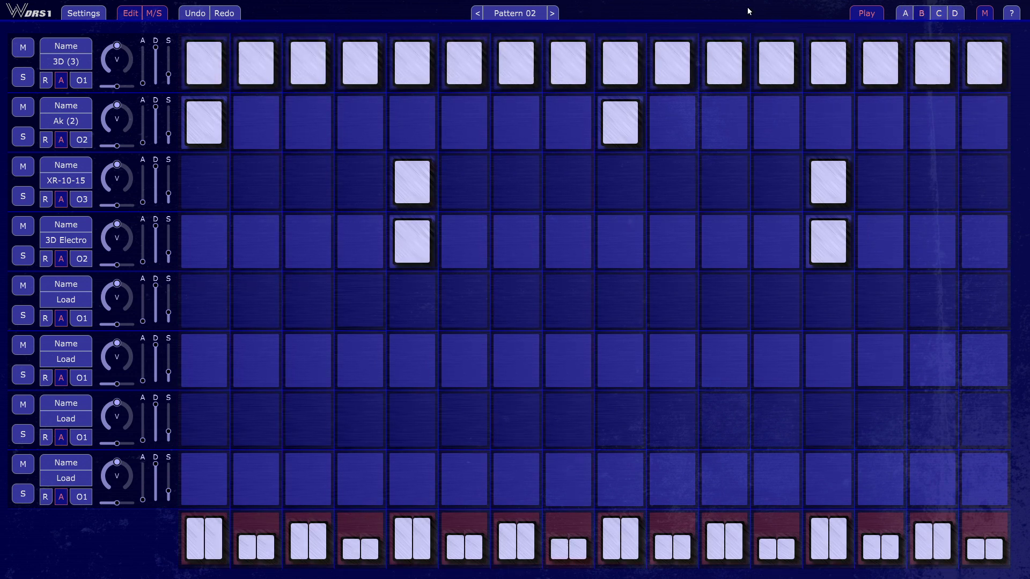
pyautogui.click(871, 13)
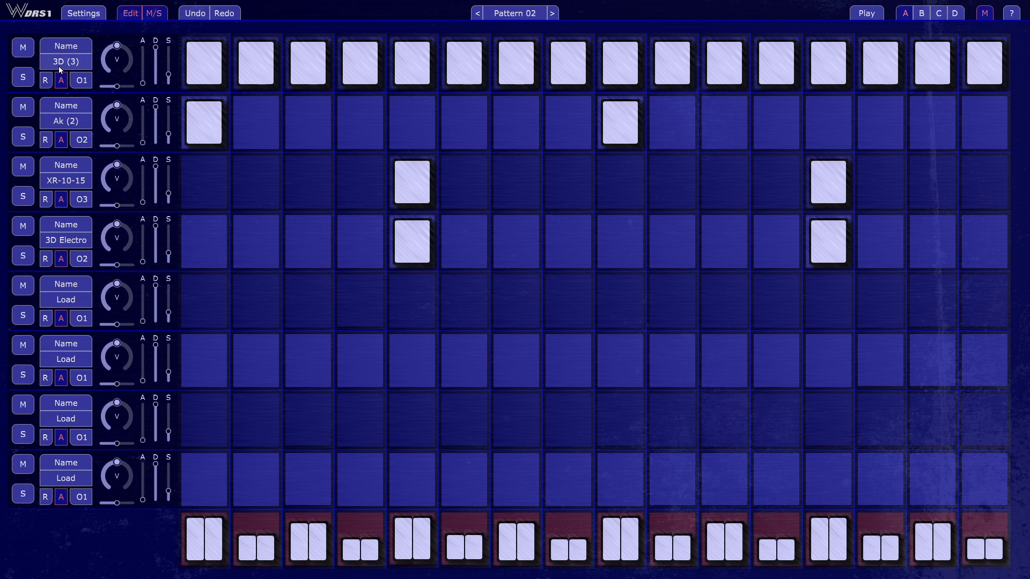
# Solo the 3D (3) track, start playback, set its speed (S) to minimum and lower its D value
pyautogui.click(25, 78)
pyautogui.click(866, 13)
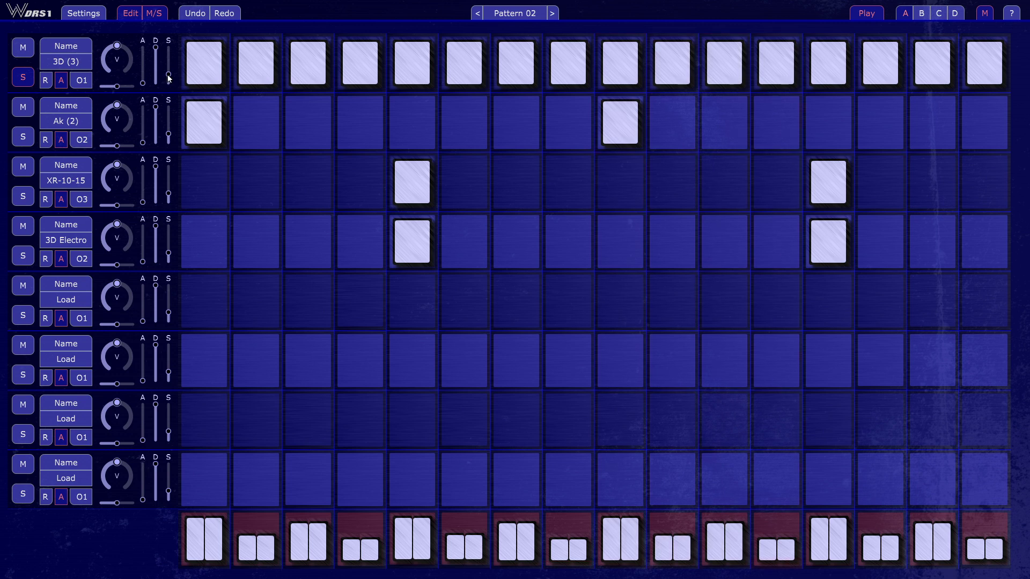
pyautogui.moveTo(168, 75); pyautogui.dragTo(168, 69)
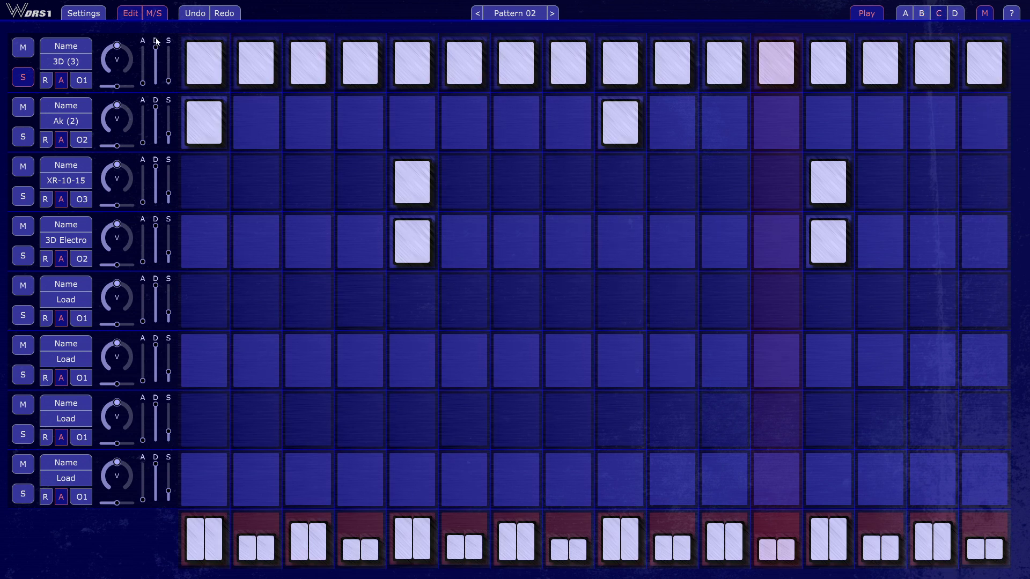
pyautogui.moveTo(156, 47)
pyautogui.mouseDown()
pyautogui.moveTo(154, 59)
pyautogui.moveTo(98, 97)
pyautogui.moveTo(135, 85)
pyautogui.moveTo(137, 50)
pyautogui.moveTo(128, 85)
pyautogui.moveTo(133, 65)
pyautogui.mouseUp()
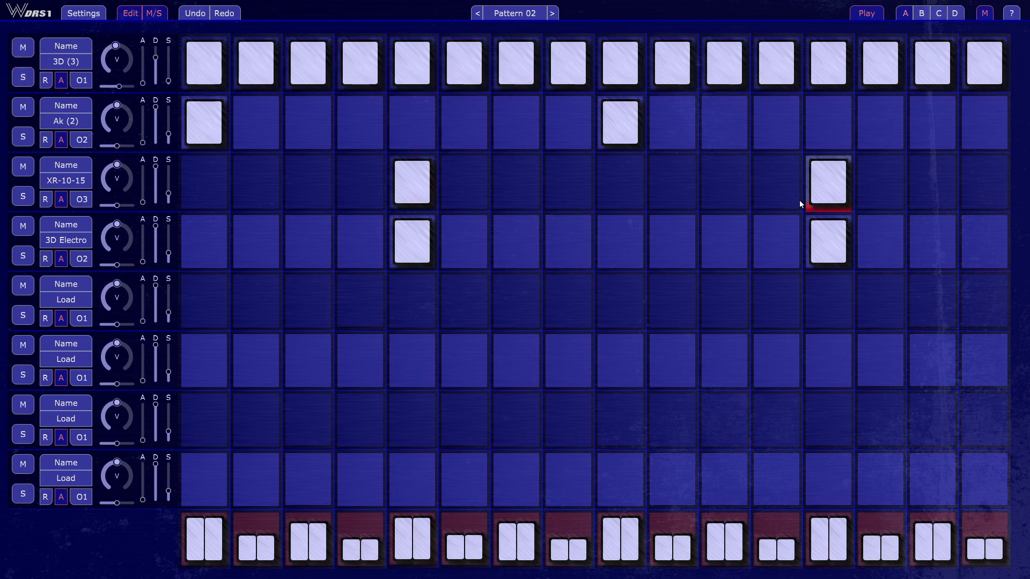
# Read through the main Wusik DRS1 Help text to its end and close it
pyautogui.click(1010, 12)
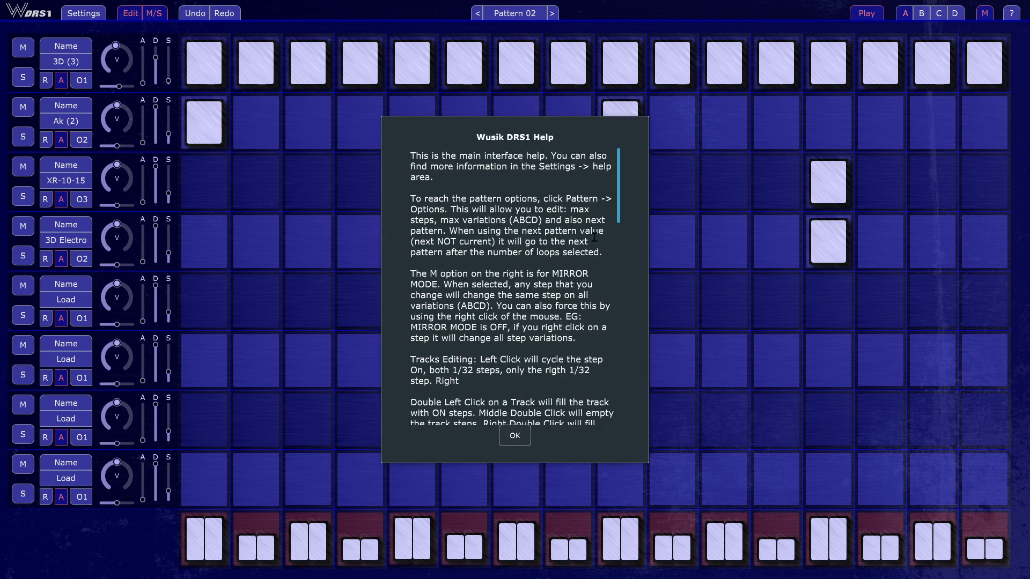
pyautogui.moveTo(619, 164); pyautogui.dragTo(643, 408)
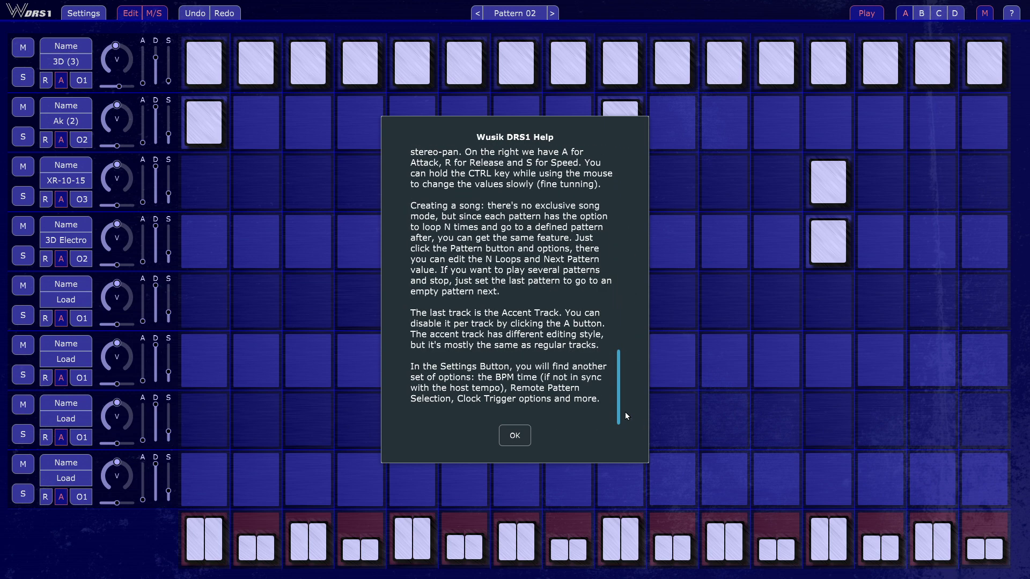
pyautogui.click(515, 436)
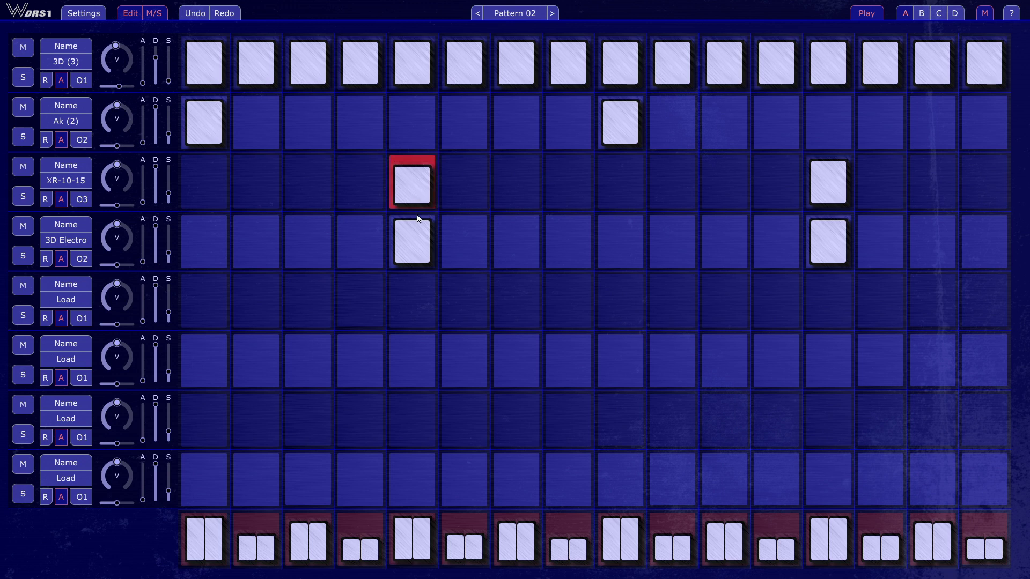
# Try different heights and a split double hit on step 5 of the XR-10-15 track, then clear that step
pyautogui.moveTo(417, 218)
pyautogui.mouseDown()
pyautogui.moveTo(417, 249)
pyautogui.moveTo(416, 209)
pyautogui.moveTo(430, 243)
pyautogui.moveTo(429, 215)
pyautogui.moveTo(428, 244)
pyautogui.moveTo(427, 223)
pyautogui.mouseUp()
pyautogui.click(409, 191)
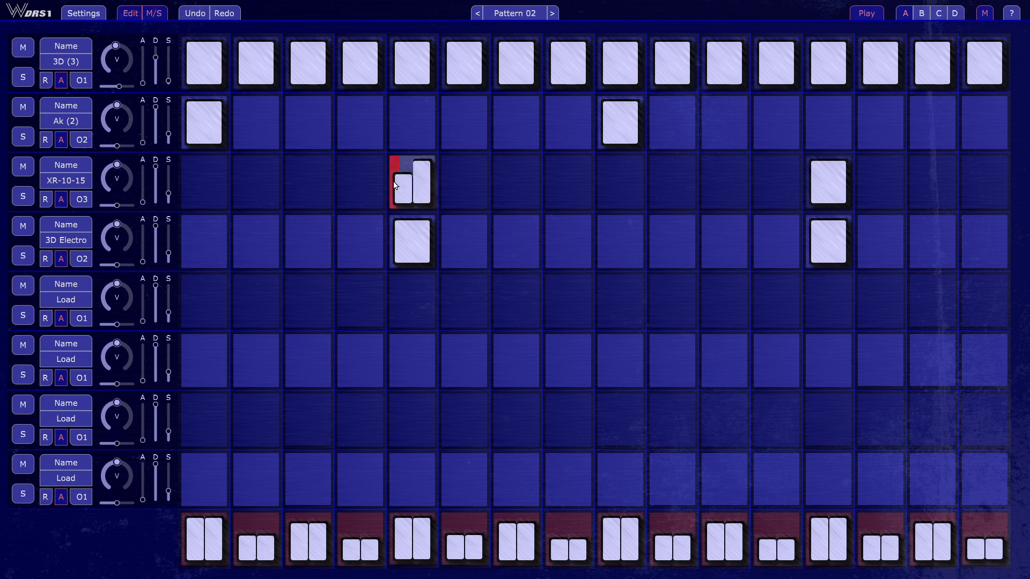
pyautogui.moveTo(412, 210); pyautogui.dragTo(417, 207)
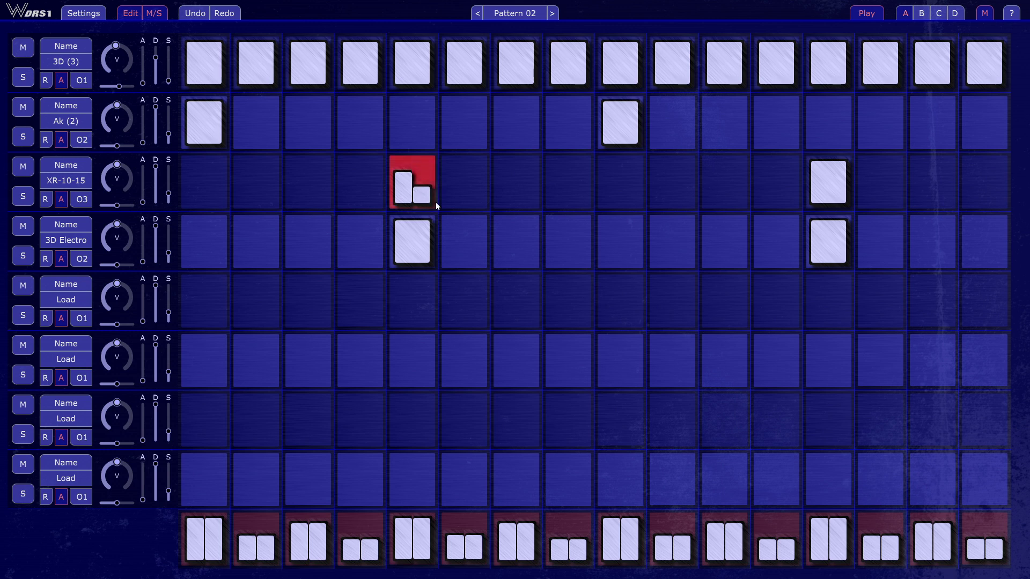
pyautogui.moveTo(393, 181)
pyautogui.mouseDown()
pyautogui.moveTo(397, 208)
pyautogui.moveTo(397, 194)
pyautogui.mouseUp()
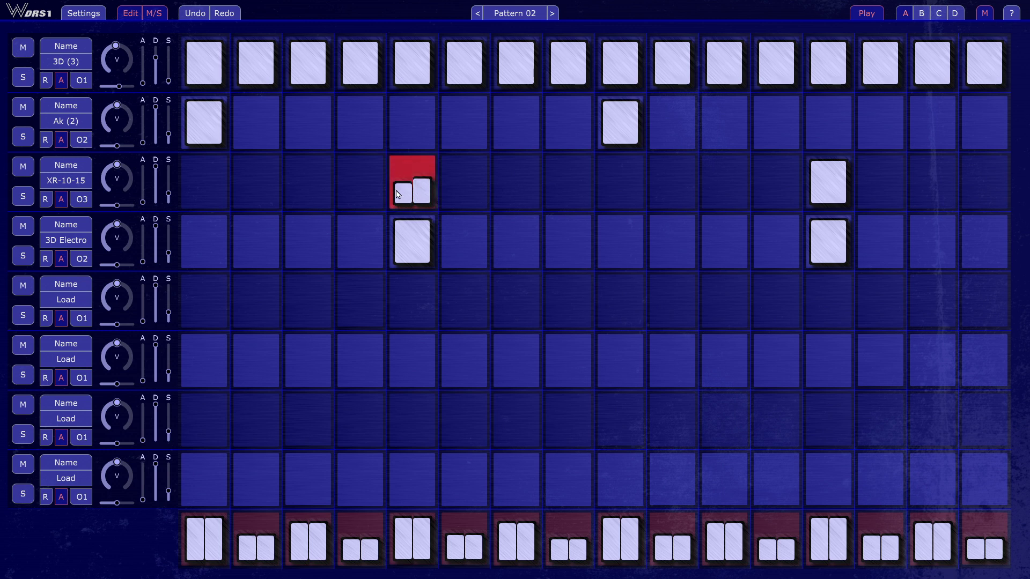
pyautogui.click(417, 185)
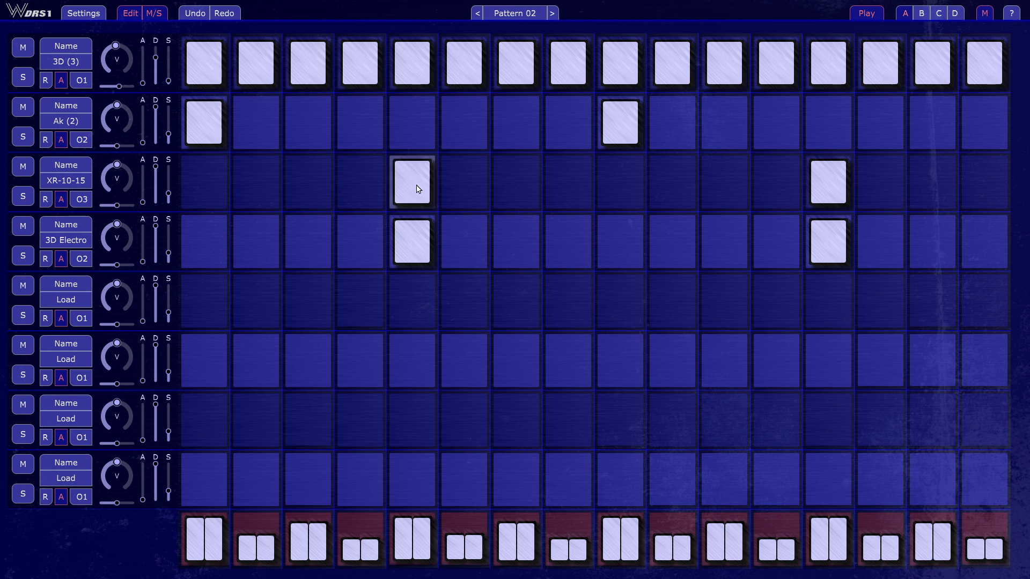
pyautogui.click(419, 188)
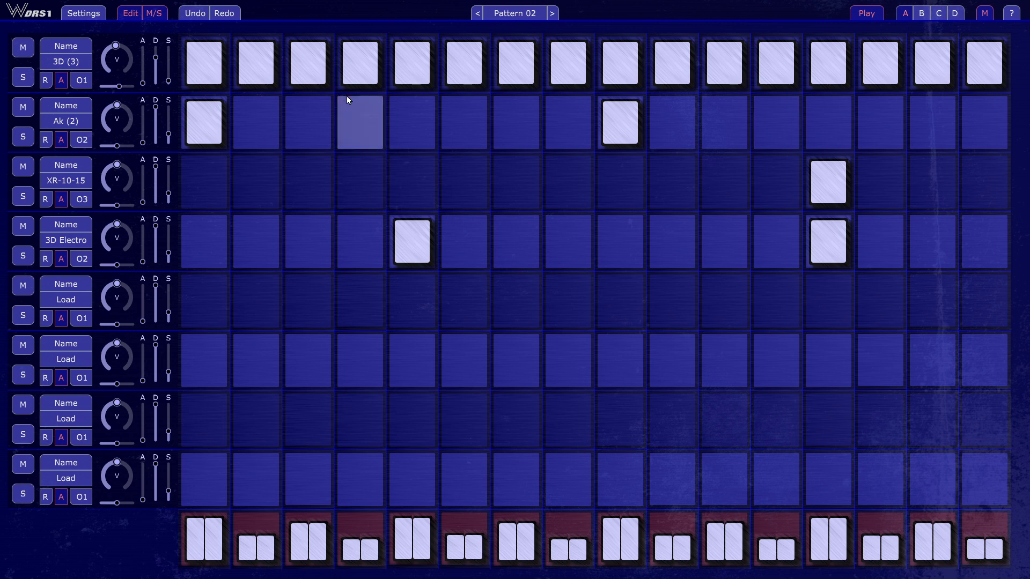
# Review the Global Settings help and the Clock Tick Matrix, then cancel without changing anything
pyautogui.click(85, 13)
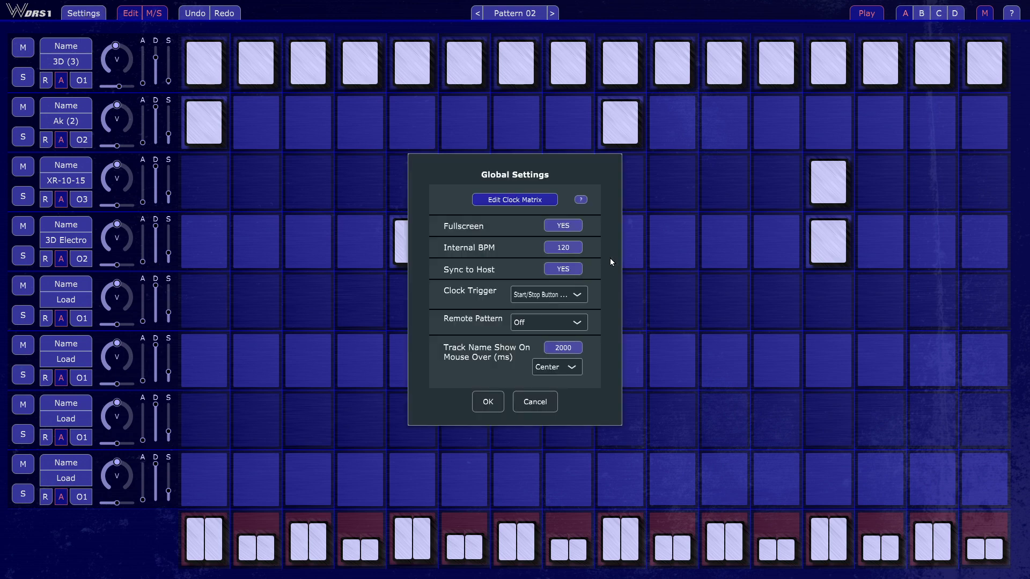
pyautogui.click(581, 200)
pyautogui.scroll(-5, 531, 300)
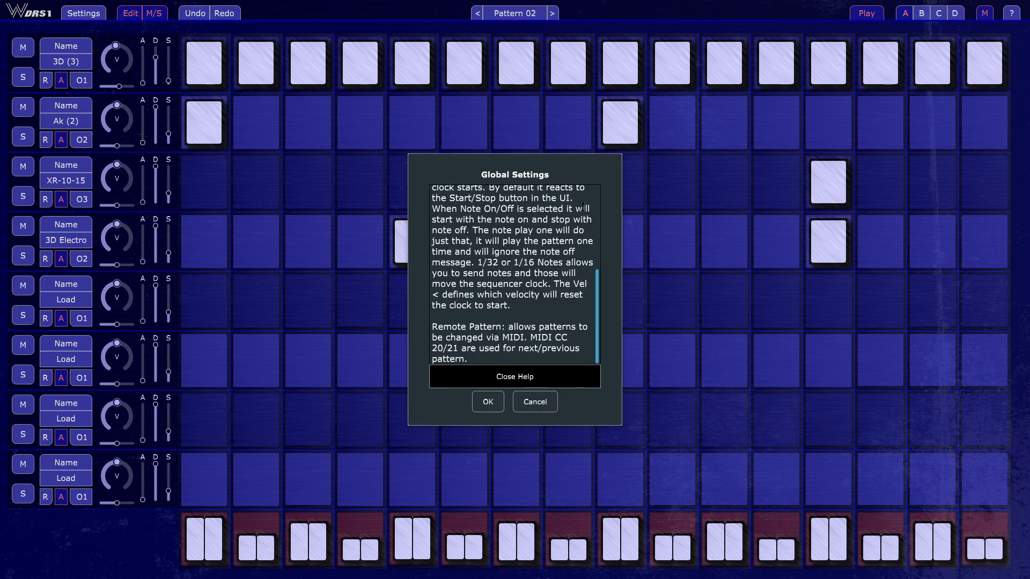
pyautogui.click(534, 380)
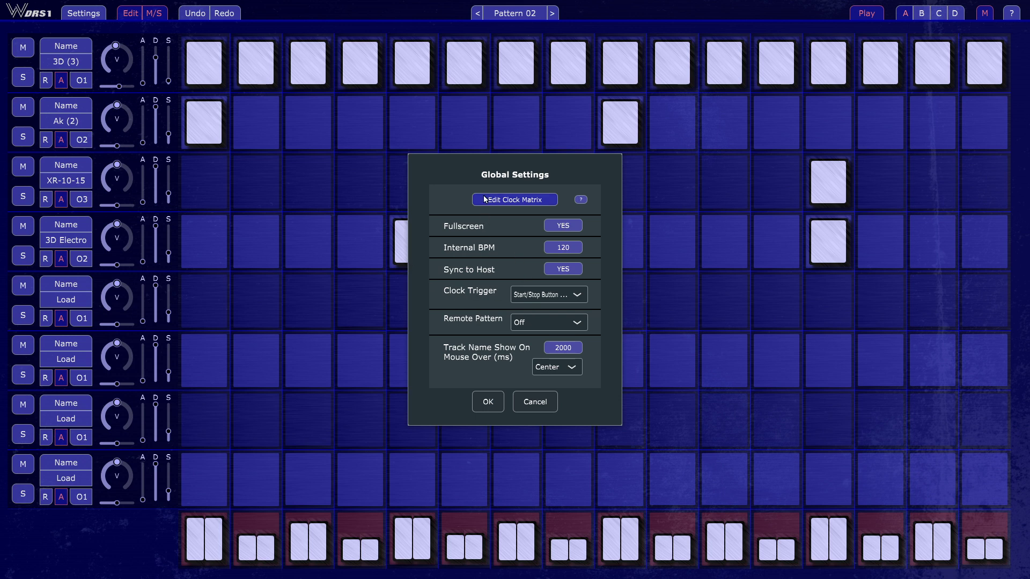
pyautogui.click(525, 198)
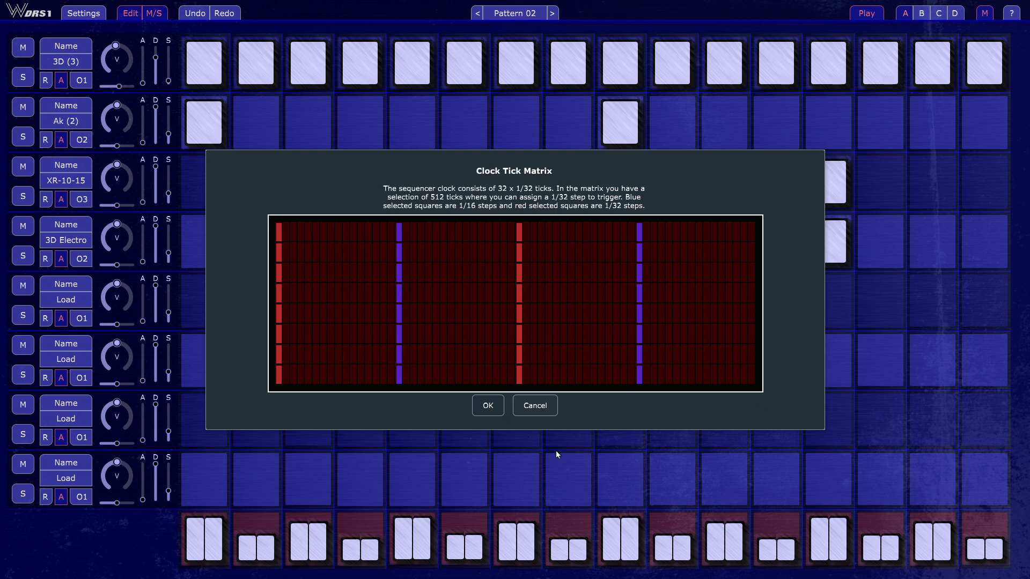
pyautogui.click(544, 412)
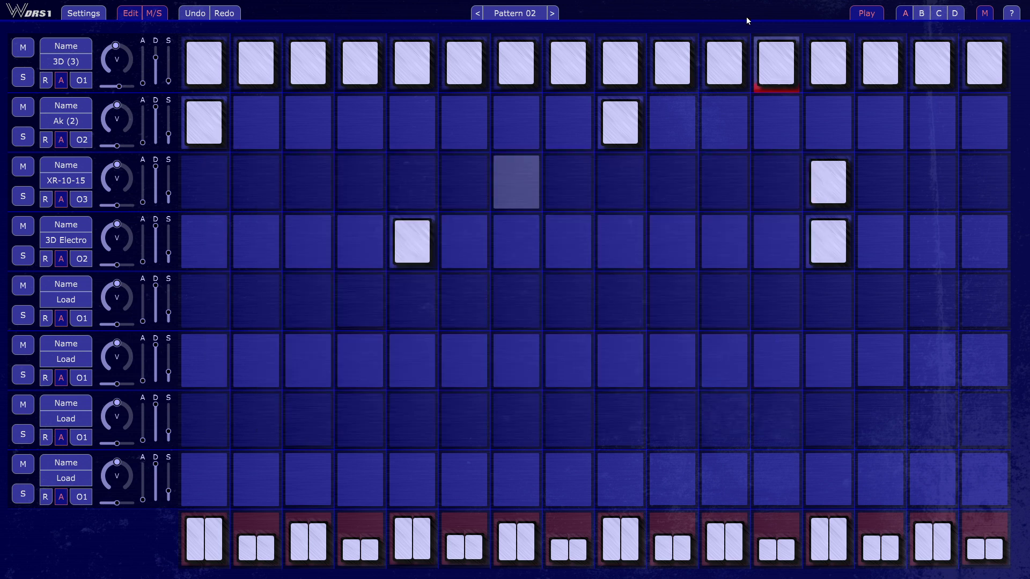
# Solo the 3D (3) track, start playback and raise its speed (S) value
pyautogui.click(22, 78)
pyautogui.press('space')
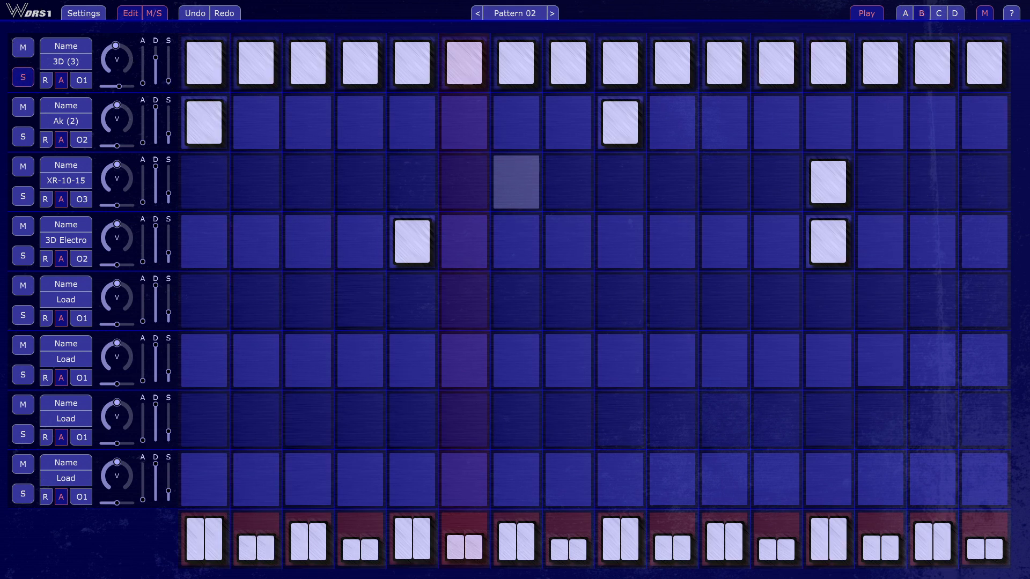
pyautogui.moveTo(168, 80); pyautogui.dragTo(168, 72)
# Move the ticks of the third marked column in the Clock Tick Matrix to a different position in each row and apply
pyautogui.click(83, 13)
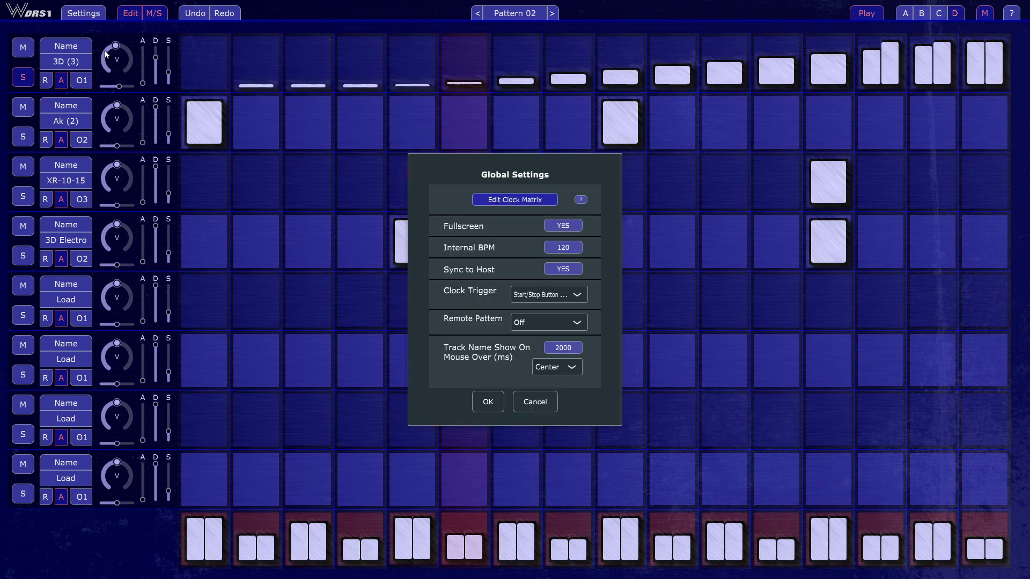
pyautogui.click(527, 199)
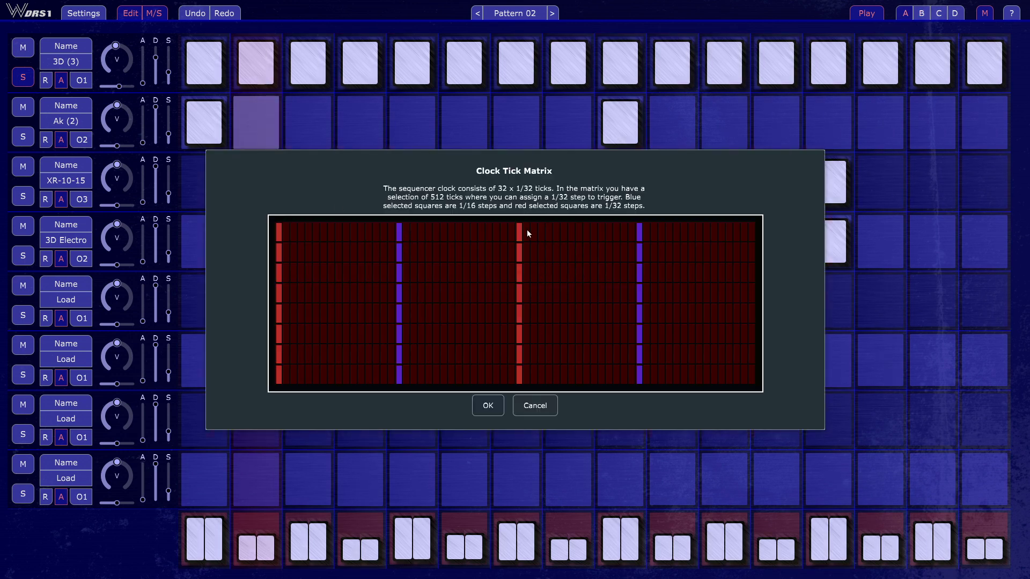
pyautogui.click(594, 247)
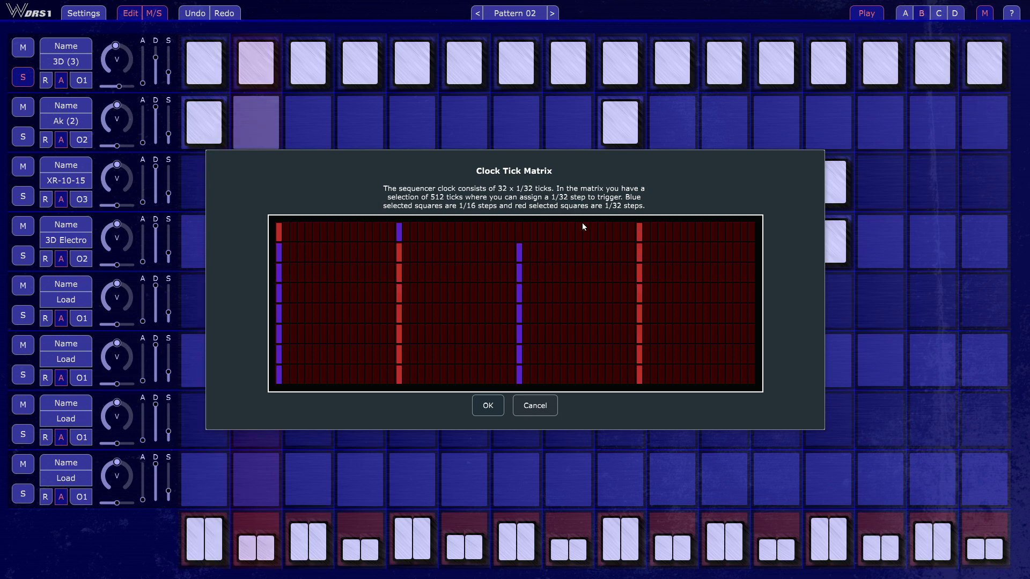
pyautogui.click(579, 232)
pyautogui.moveTo(521, 251); pyautogui.dragTo(555, 314)
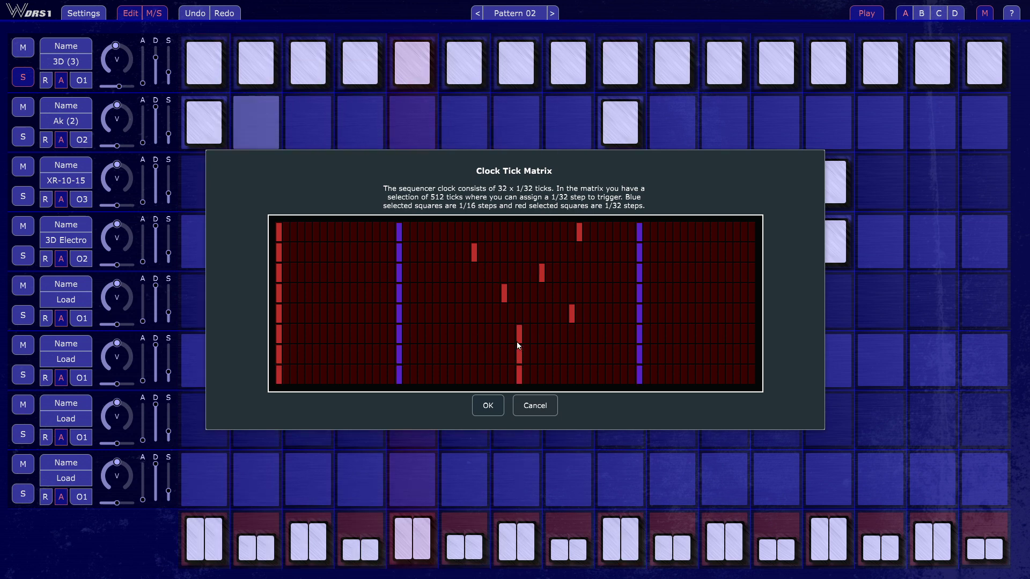
pyautogui.moveTo(516, 341); pyautogui.dragTo(439, 328)
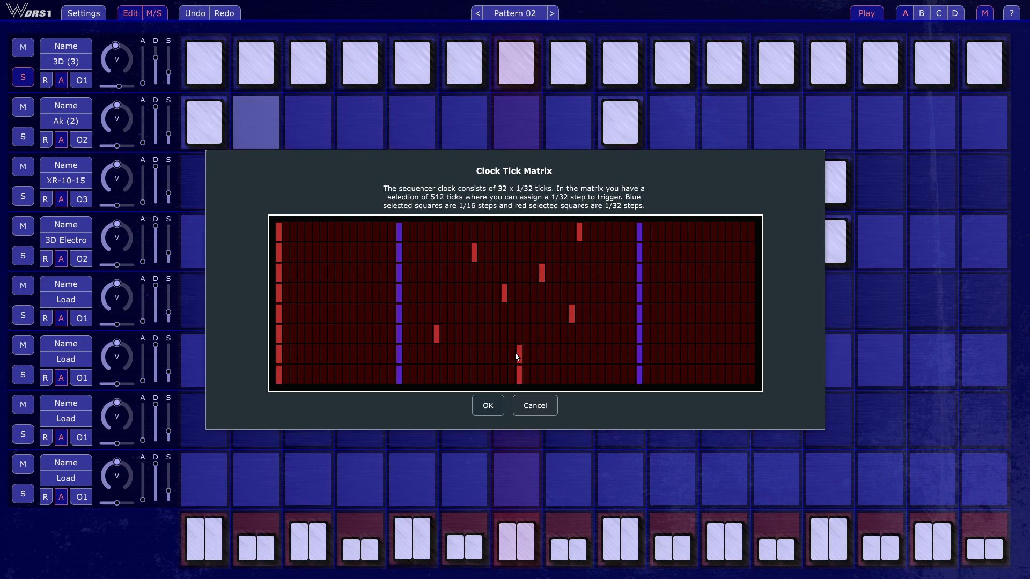
pyautogui.moveTo(516, 354); pyautogui.dragTo(603, 353)
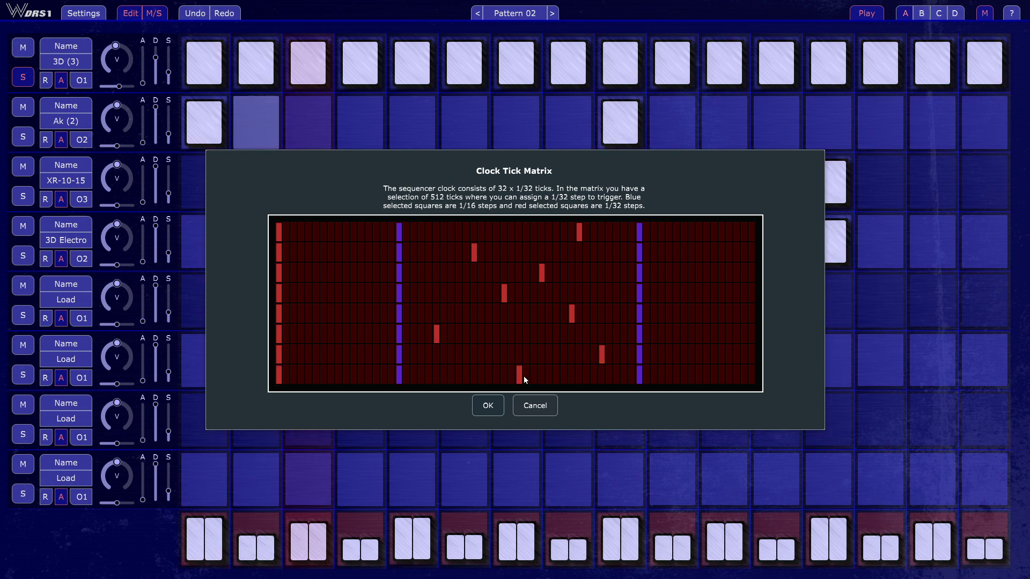
pyautogui.moveTo(518, 376); pyautogui.dragTo(488, 378)
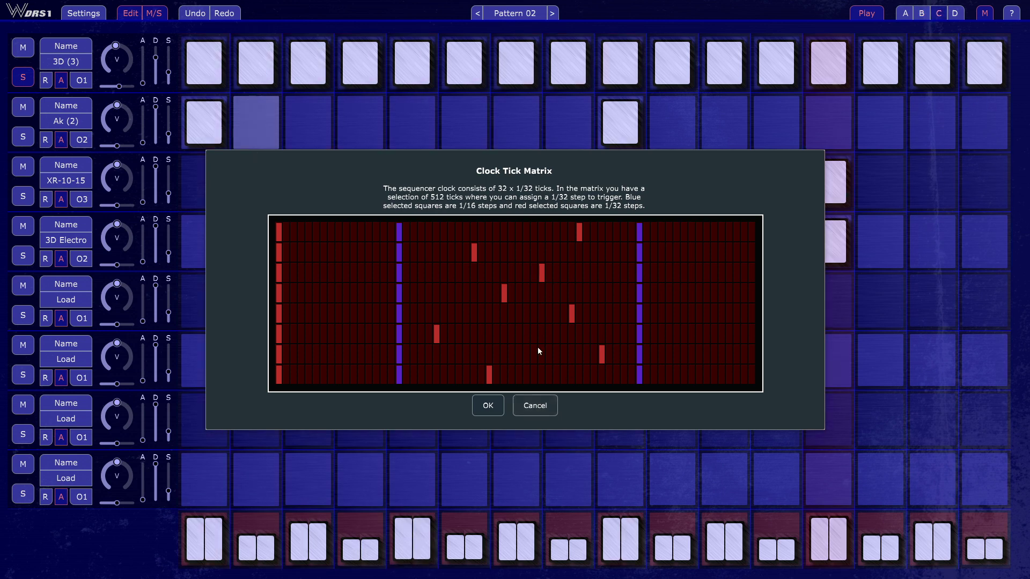
pyautogui.click(487, 406)
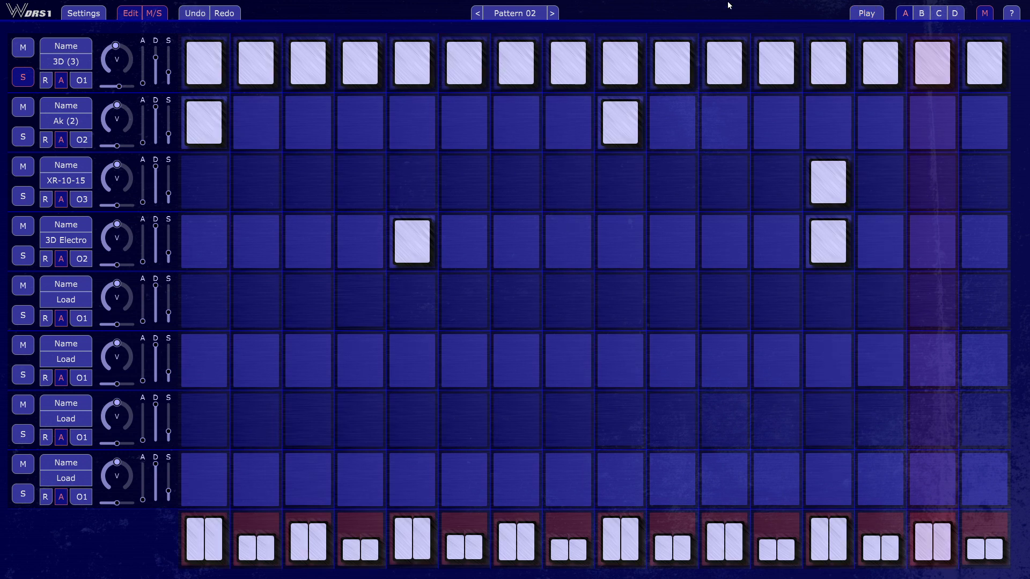
# Split steps 5 and 6 of the 3D (3) track into double hits, then undo both splits
pyautogui.press('space')
pyautogui.rightClick(476, 65)
pyautogui.rightClick(423, 72)
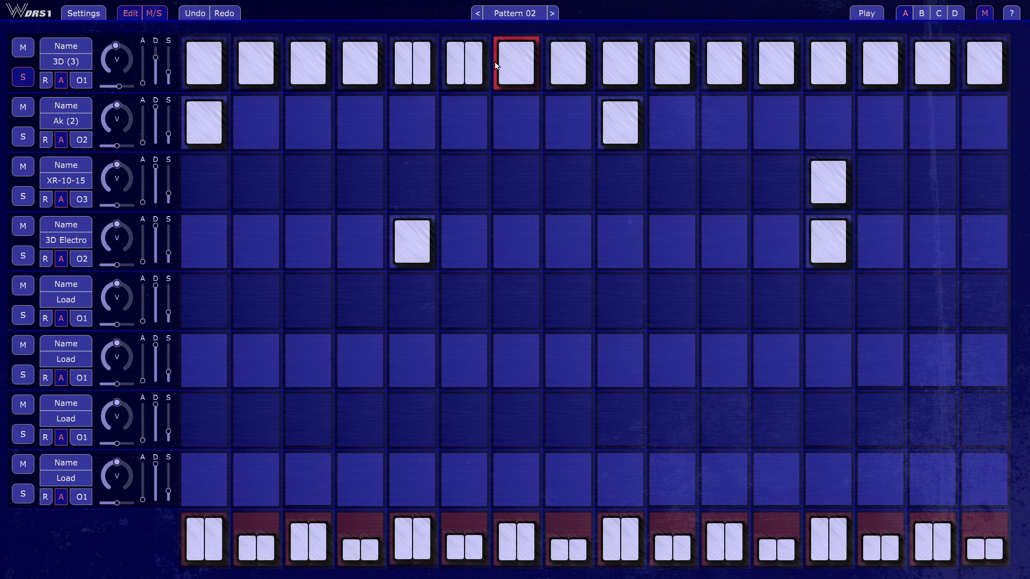
pyautogui.click(193, 13)
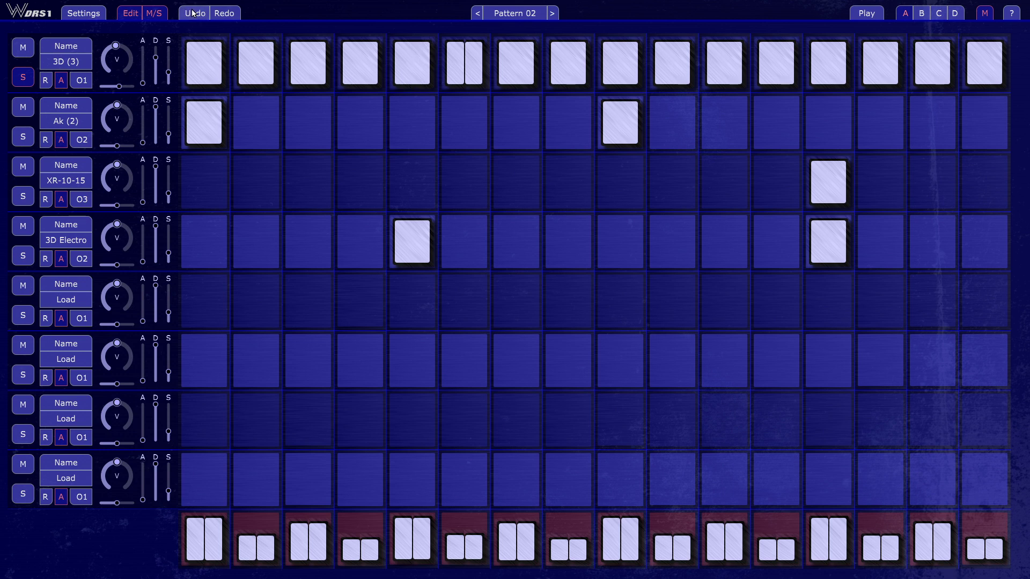
pyautogui.click(193, 13)
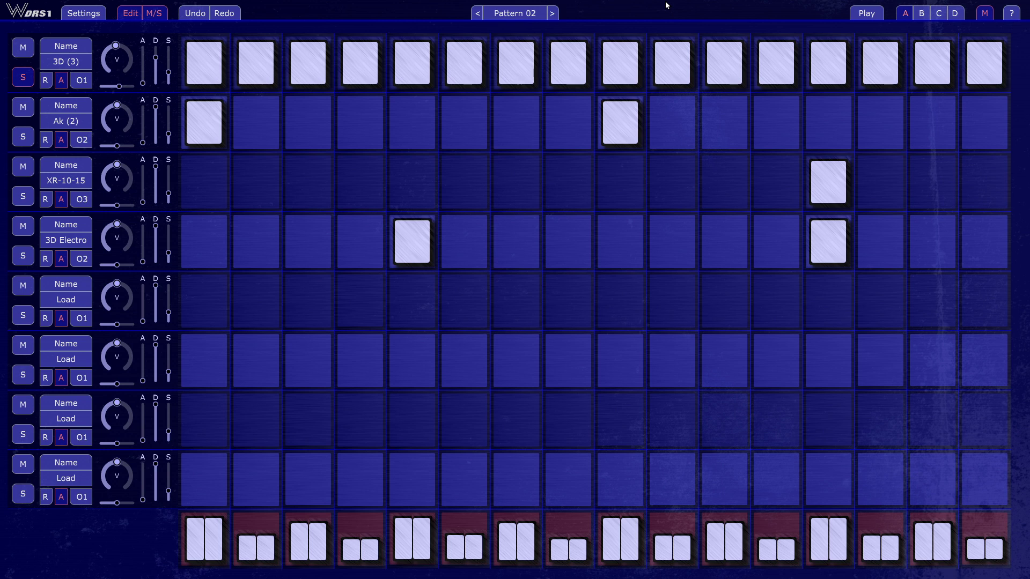
# Reopen the Clock Tick Matrix from the global settings to review its tick layout, then cancel it
pyautogui.click(84, 15)
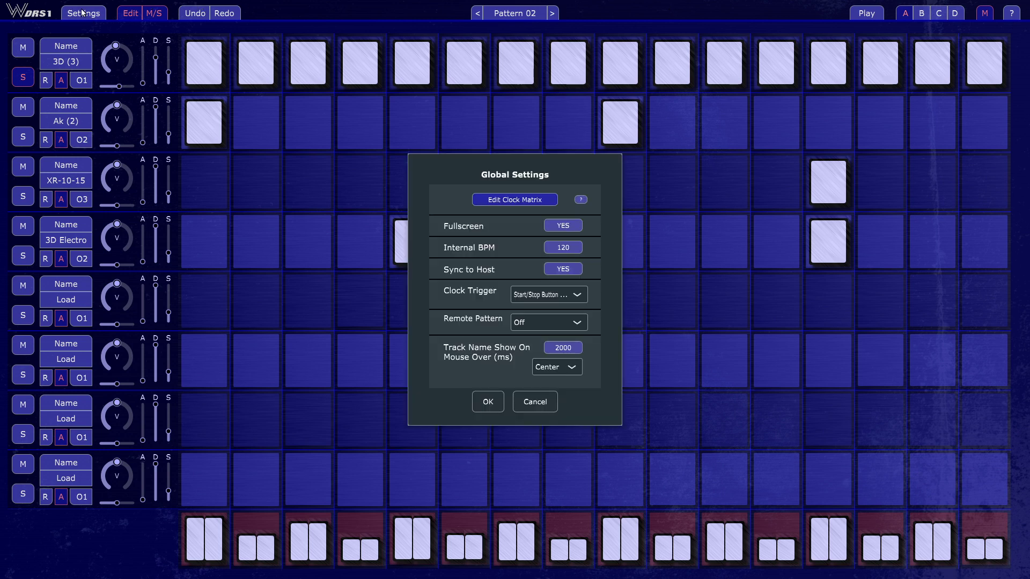
pyautogui.click(521, 198)
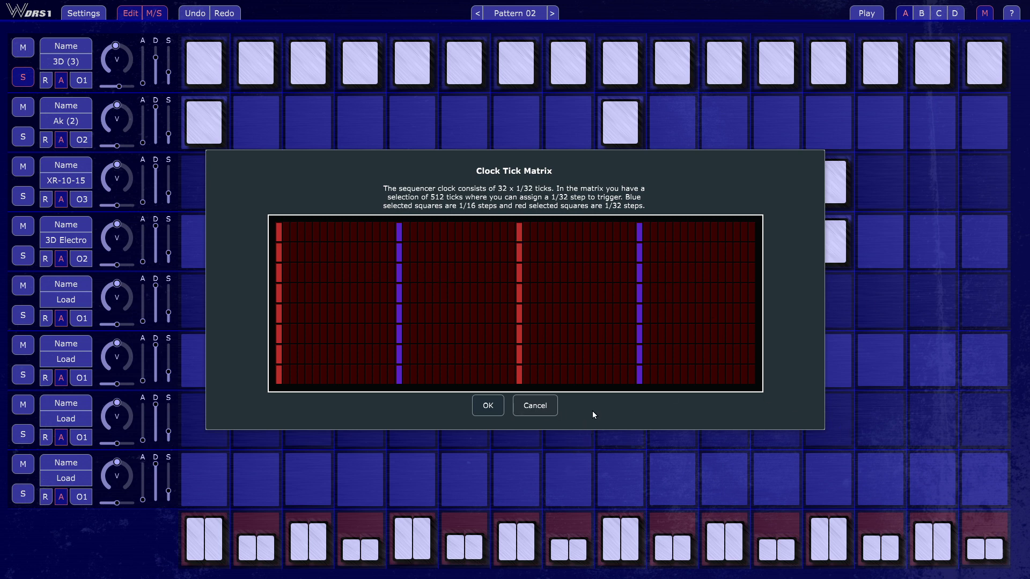
pyautogui.click(545, 411)
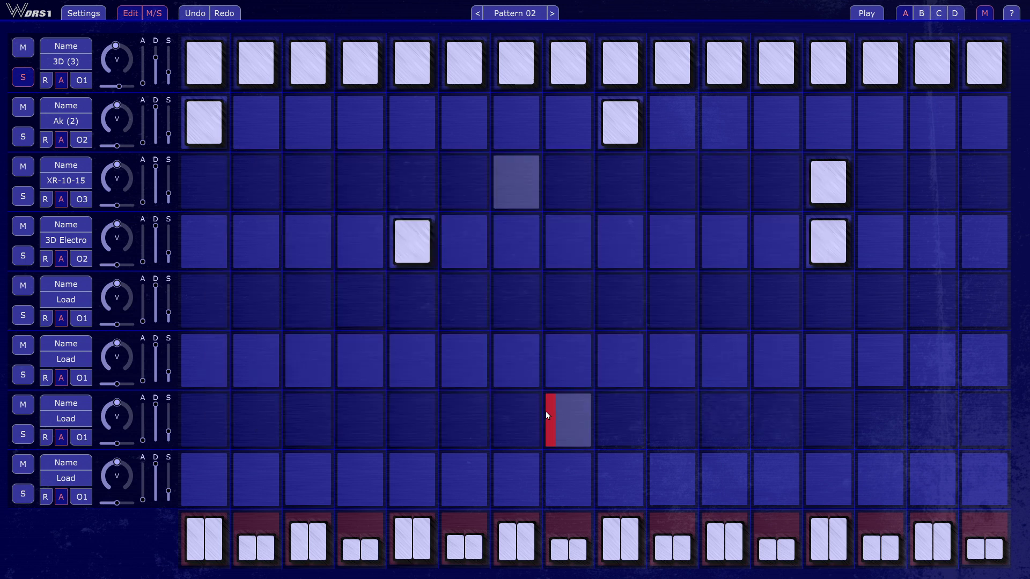
# Go through the Clock Trigger options in the global settings, from Note On/Off to 1/16 Notes OnOff, without choosing another one
pyautogui.click(75, 13)
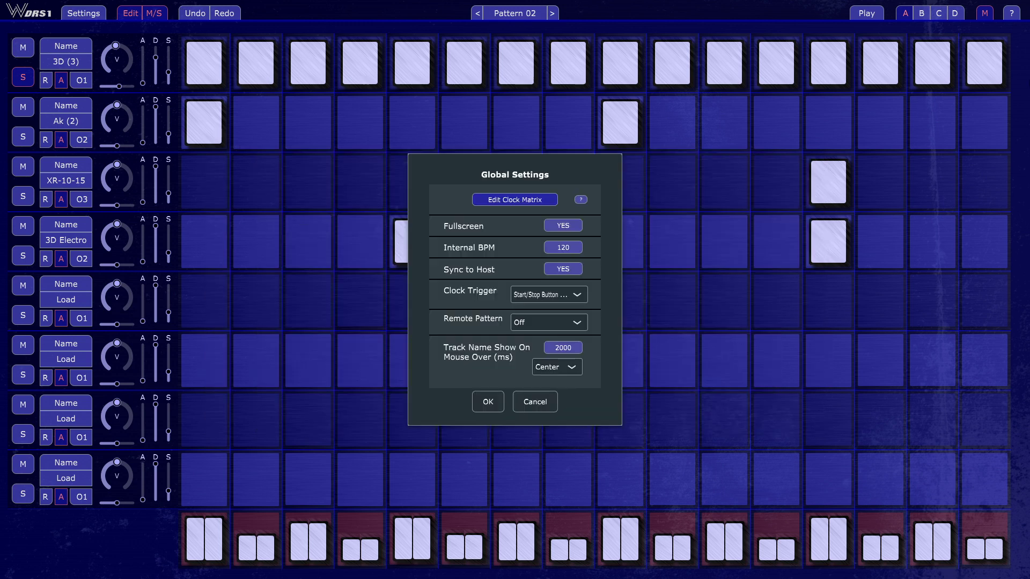
pyautogui.click(586, 295)
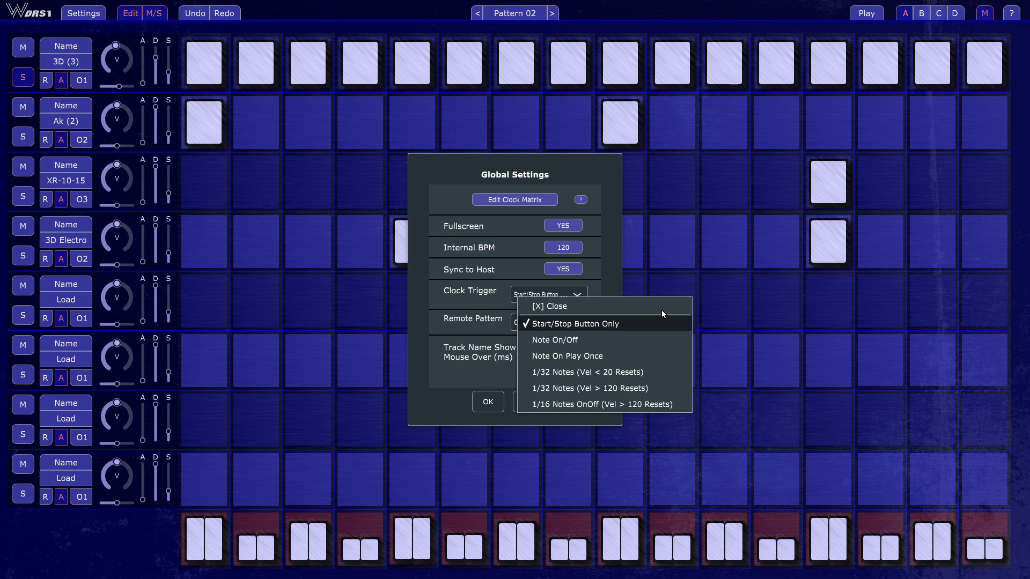
pyautogui.press('Down')
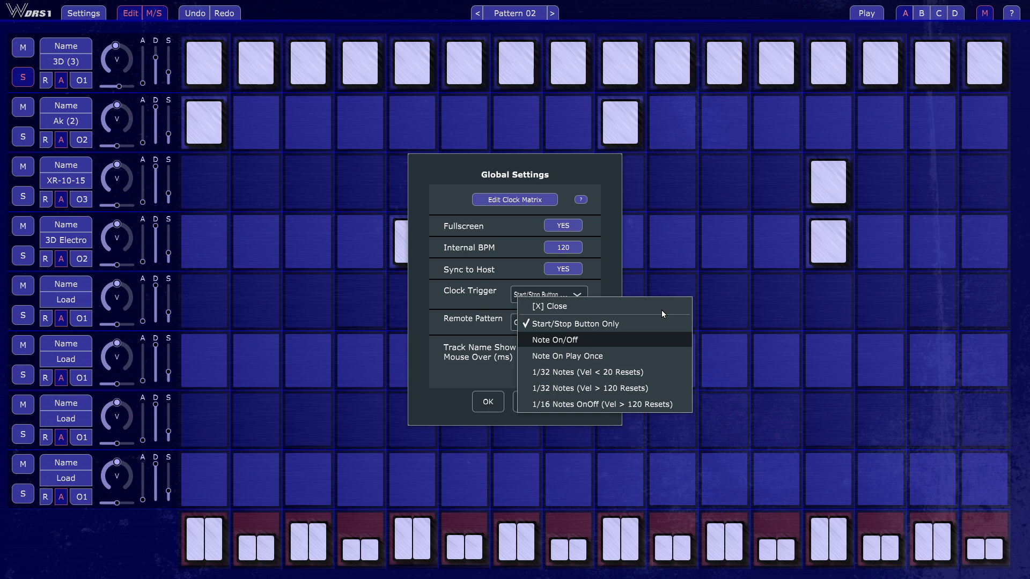
pyautogui.press('Down')
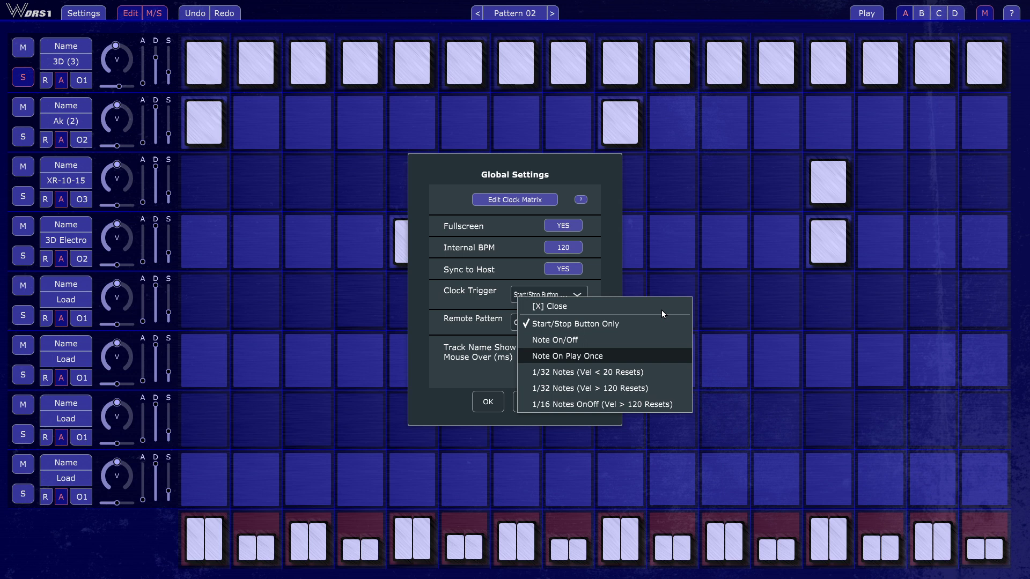
pyautogui.press('Down')
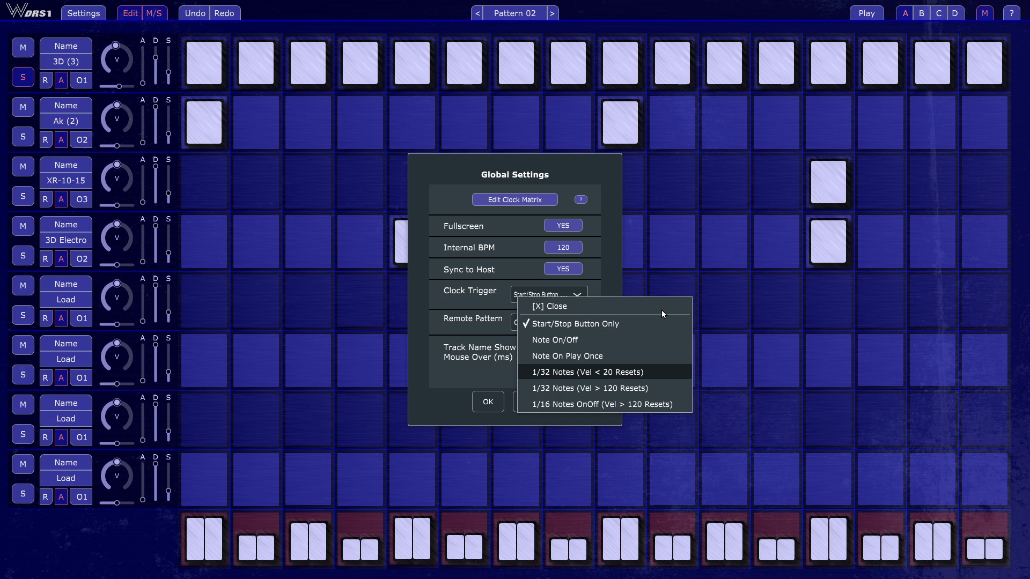
pyautogui.press('Down')
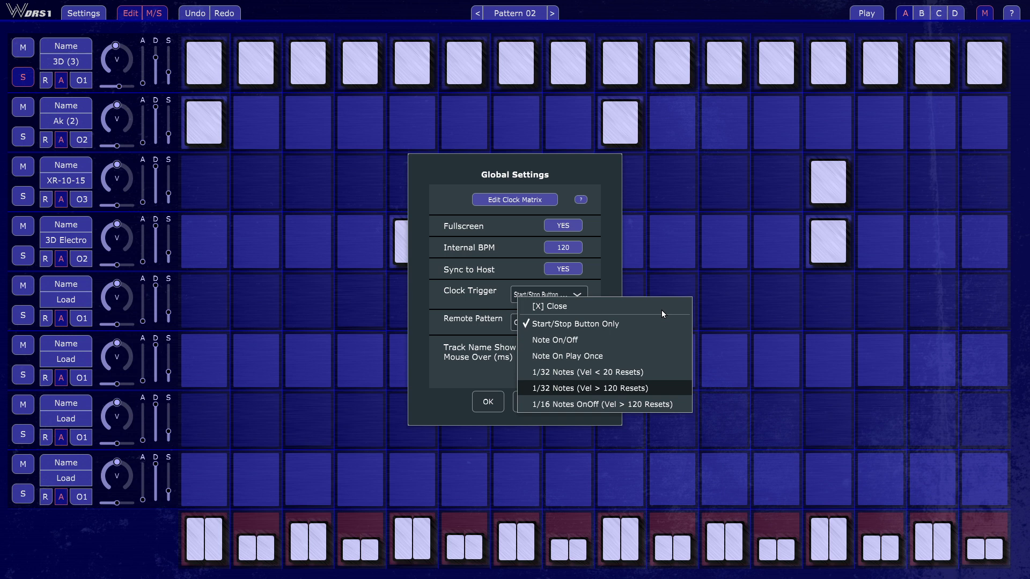
pyautogui.press('Down')
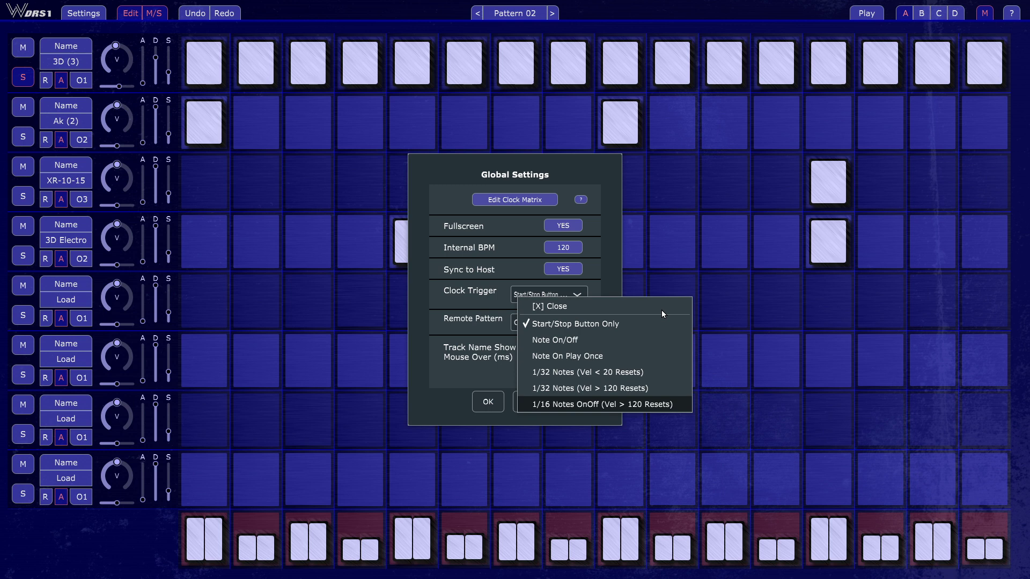
pyautogui.click(661, 310)
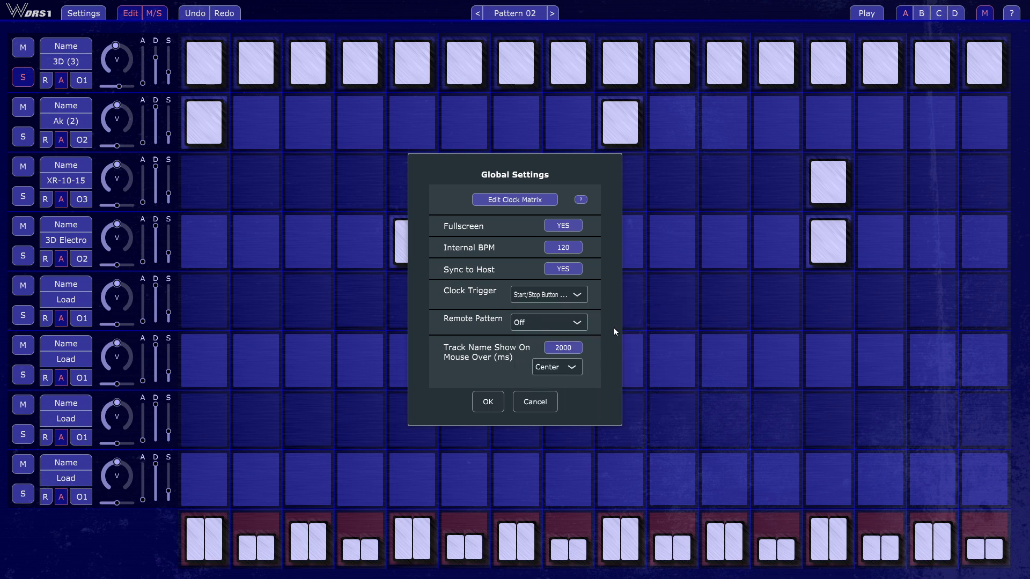
# Examine the Remote Pattern options, leave the choice at Off and cancel the global settings
pyautogui.click(586, 324)
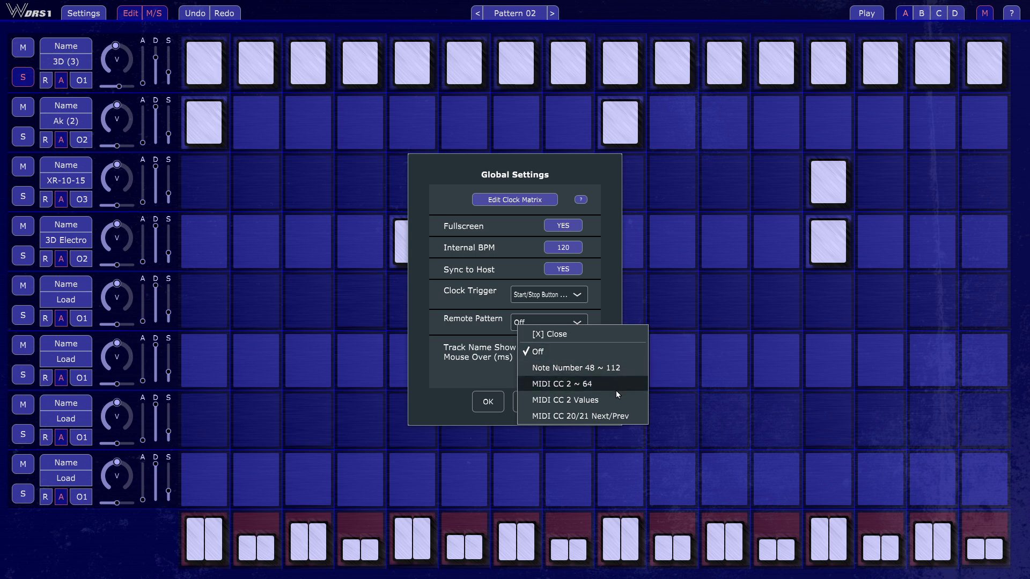
pyautogui.click(607, 307)
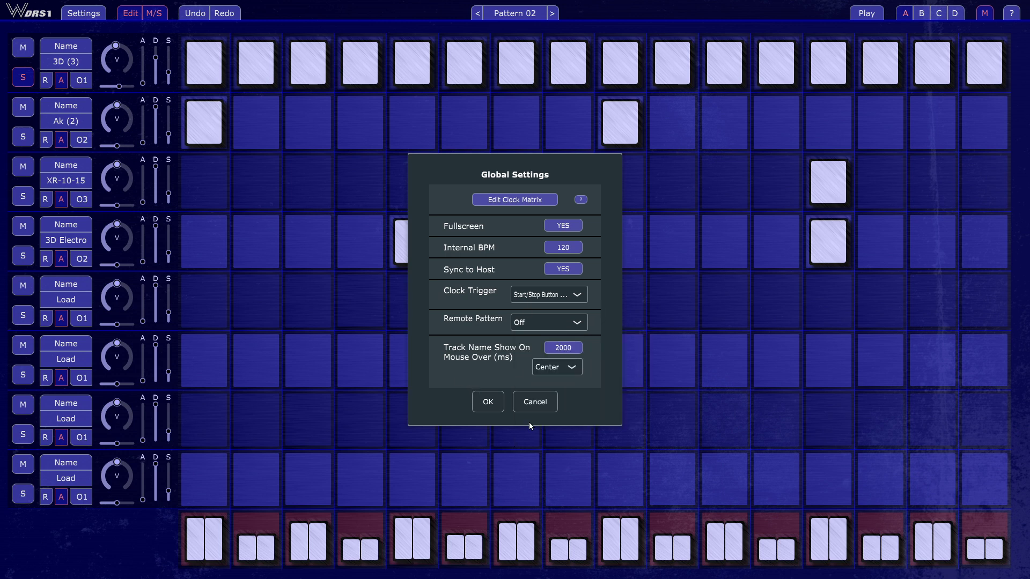
pyautogui.click(534, 402)
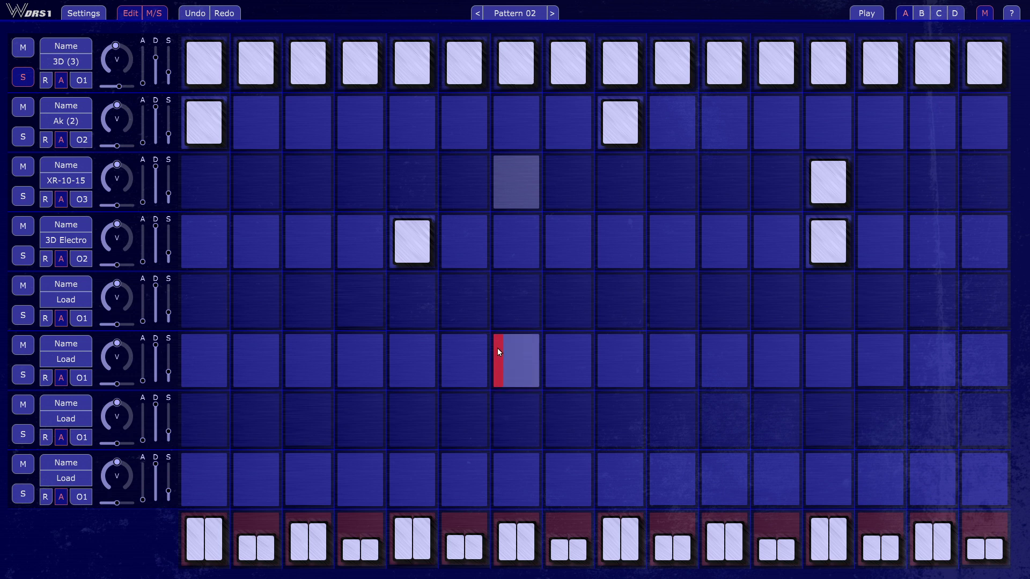
# View and close the program's version information, then turn off edit mode to hide the track controls
pyautogui.click(52, 13)
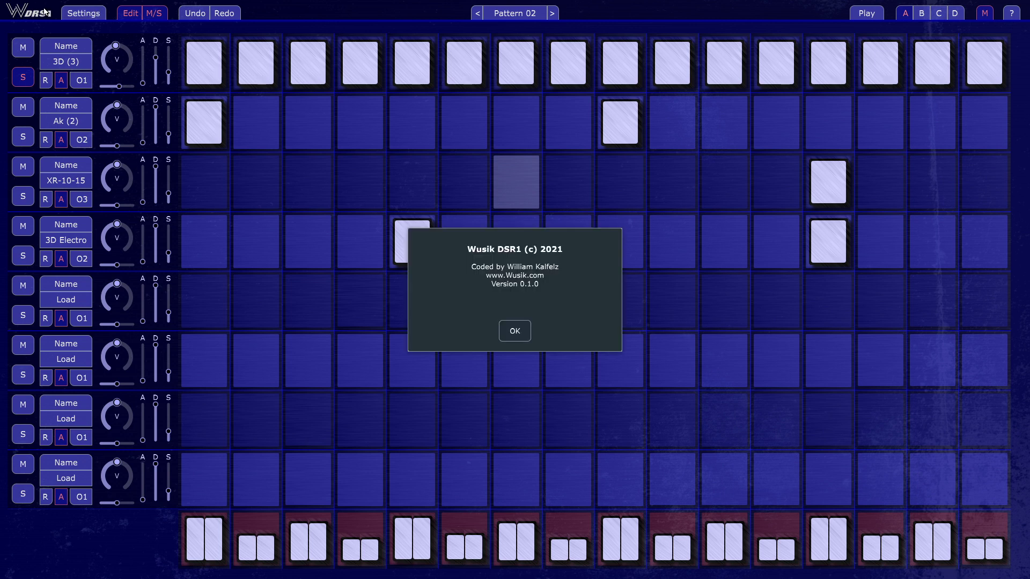
pyautogui.click(526, 336)
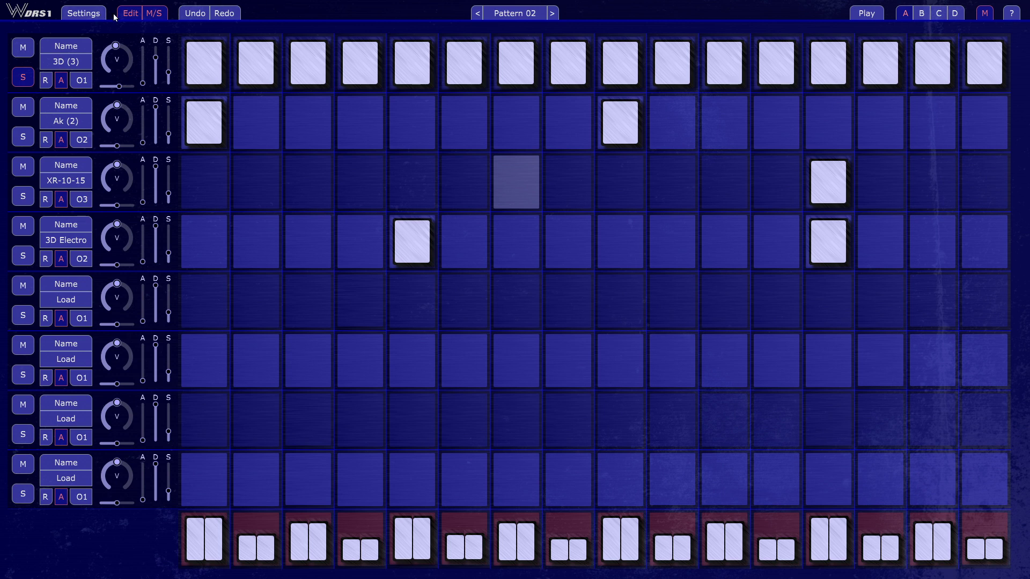
pyautogui.click(138, 16)
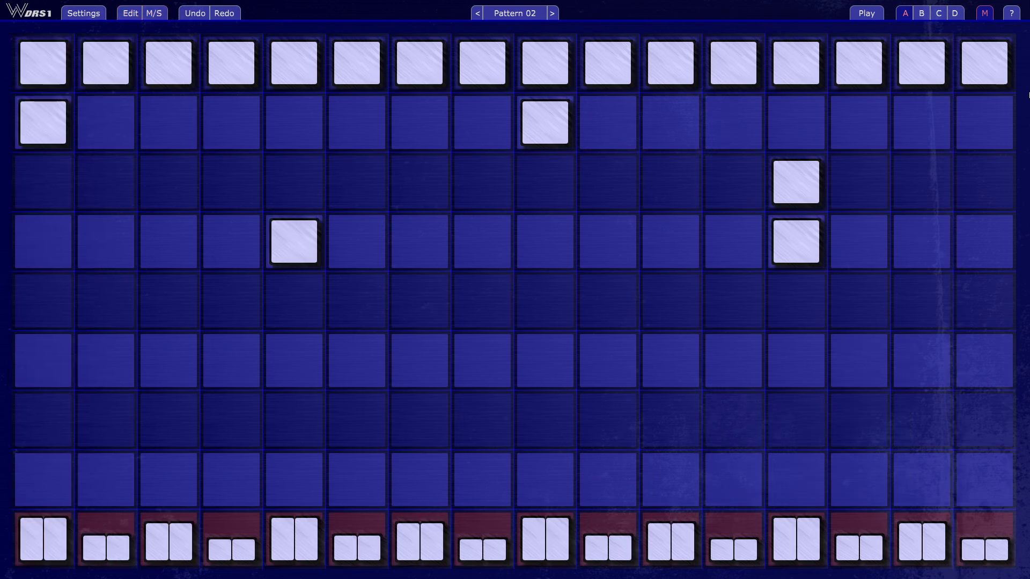